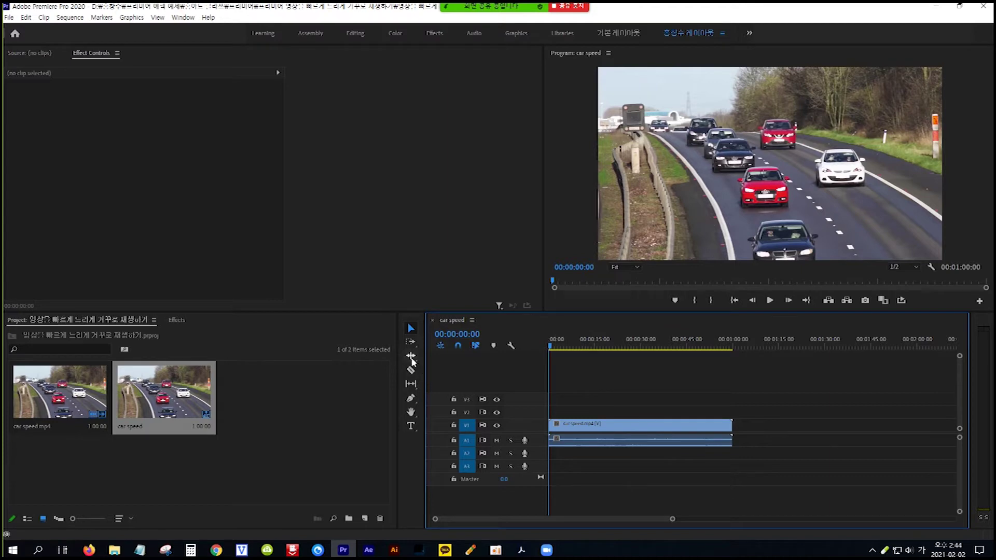
Shorten the car speed clip to about 18 seconds with the Rate Stretch tool and play back the faster result
click(411, 357)
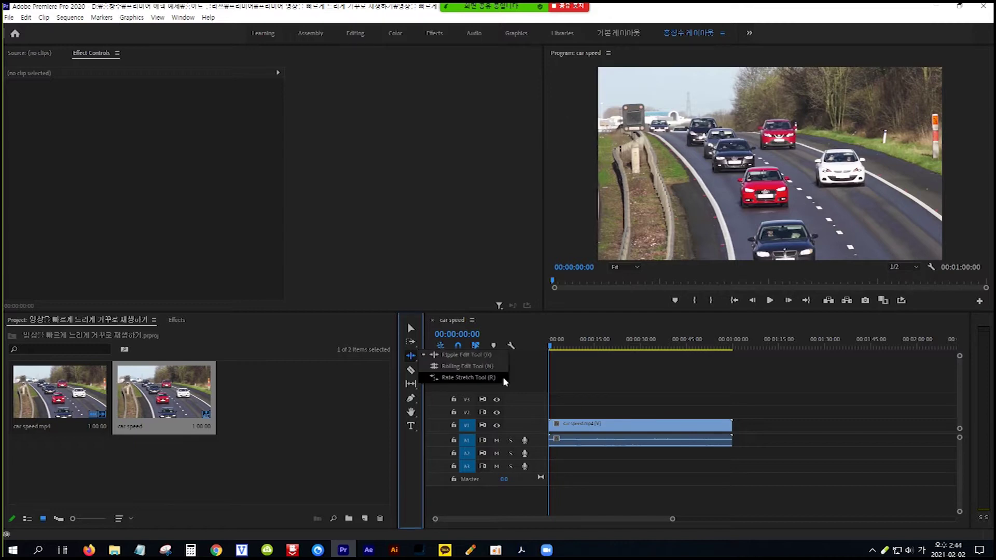
click(503, 377)
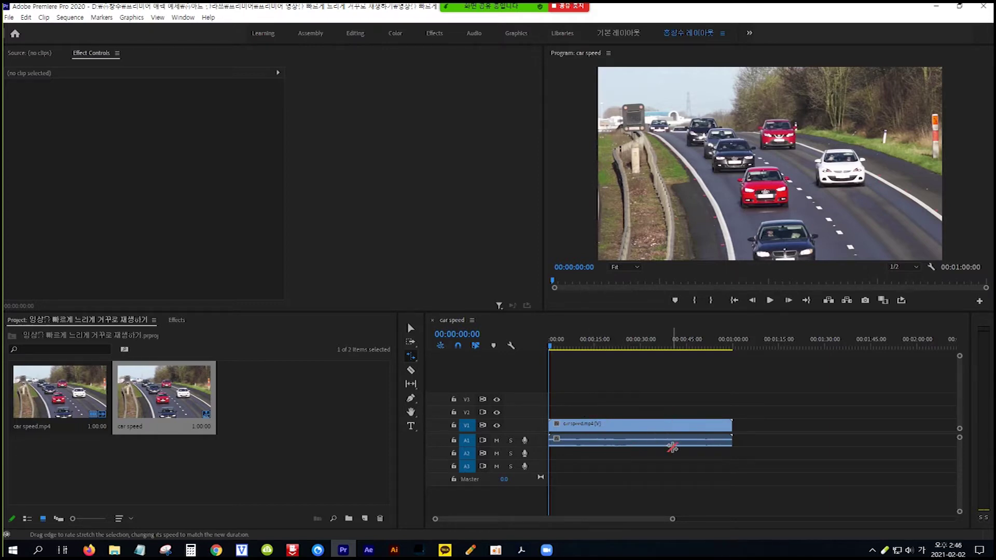
drag(731, 425, 604, 428)
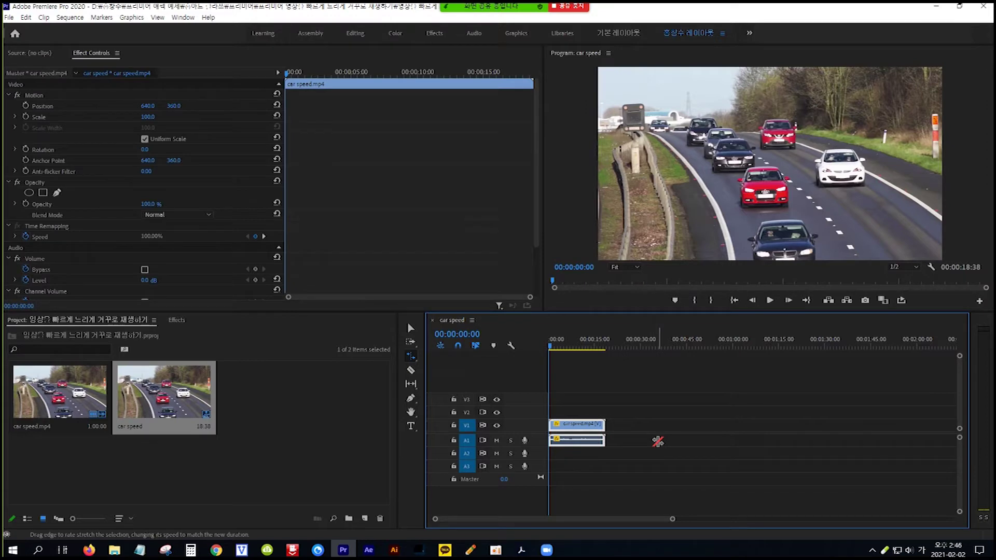
key(space)
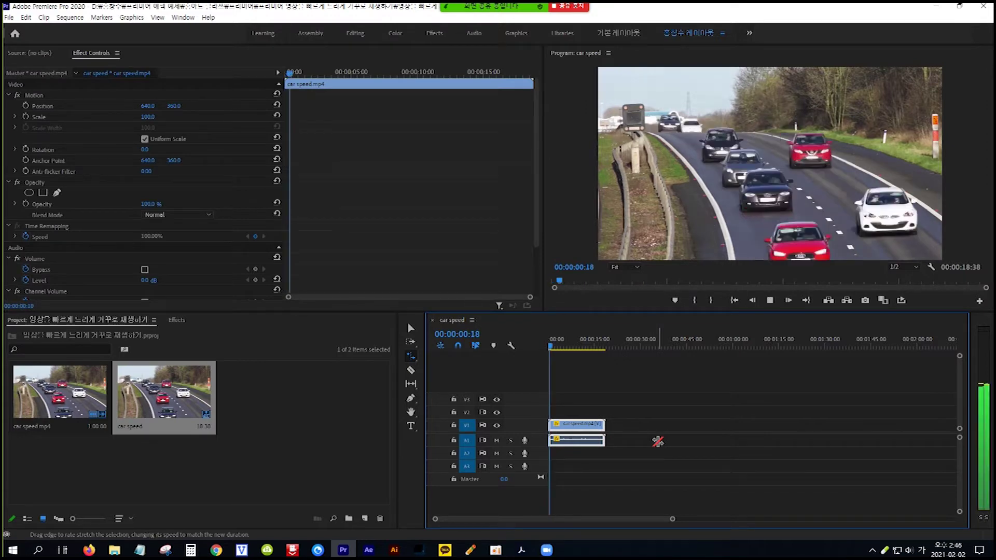
key(space)
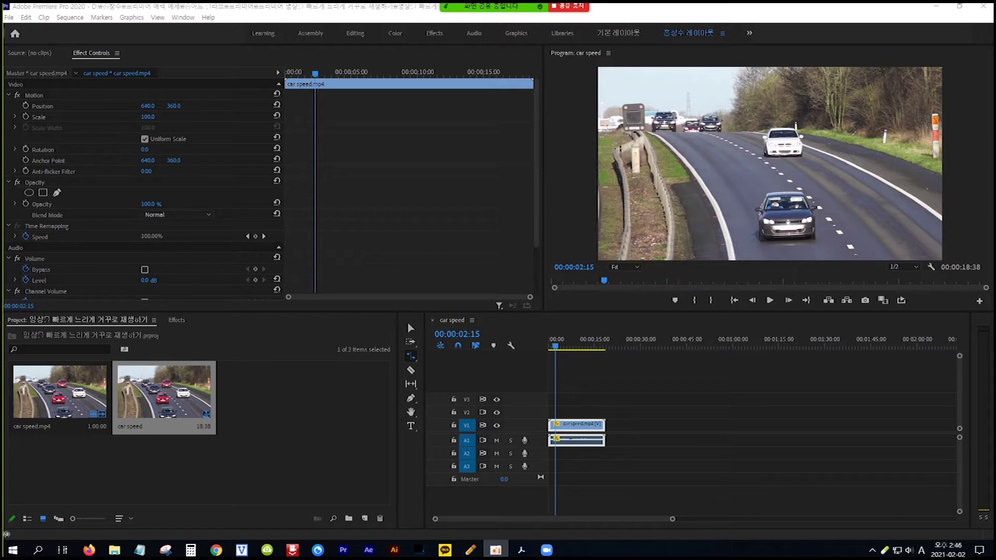
Return to the sequence start, stretch the clip with the Rate Stretch tool to about 2 minutes 11 seconds, and play it
click(898, 399)
key(Home)
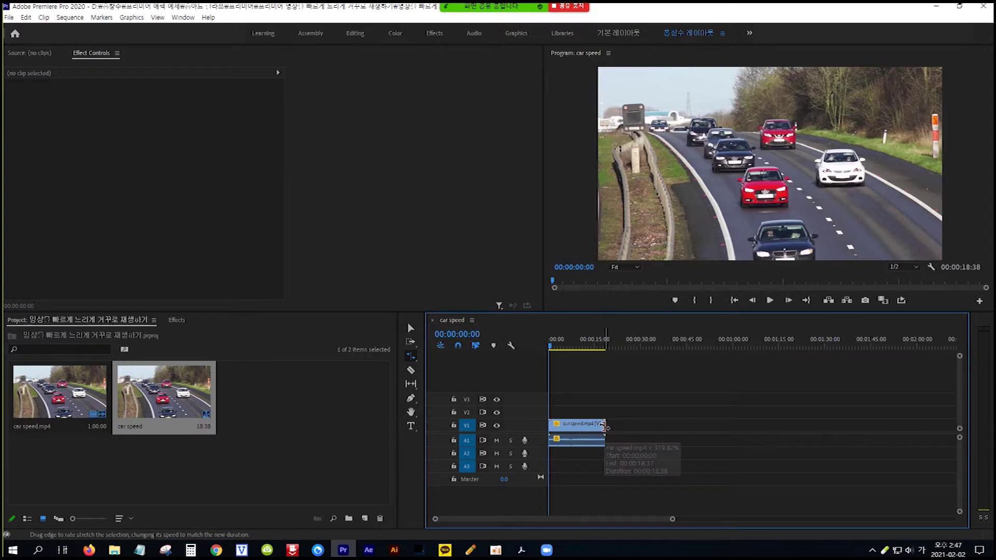
drag(605, 426, 951, 436)
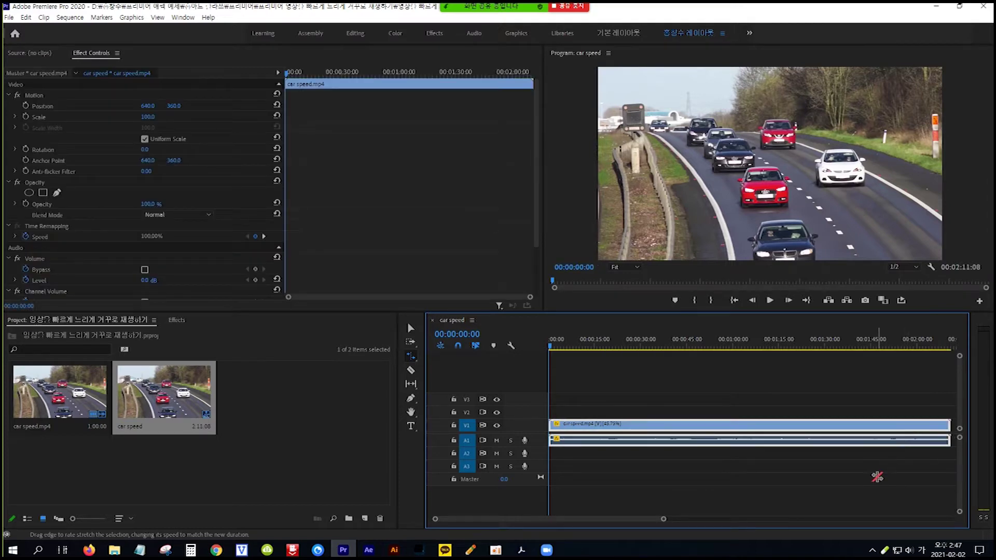
key(space)
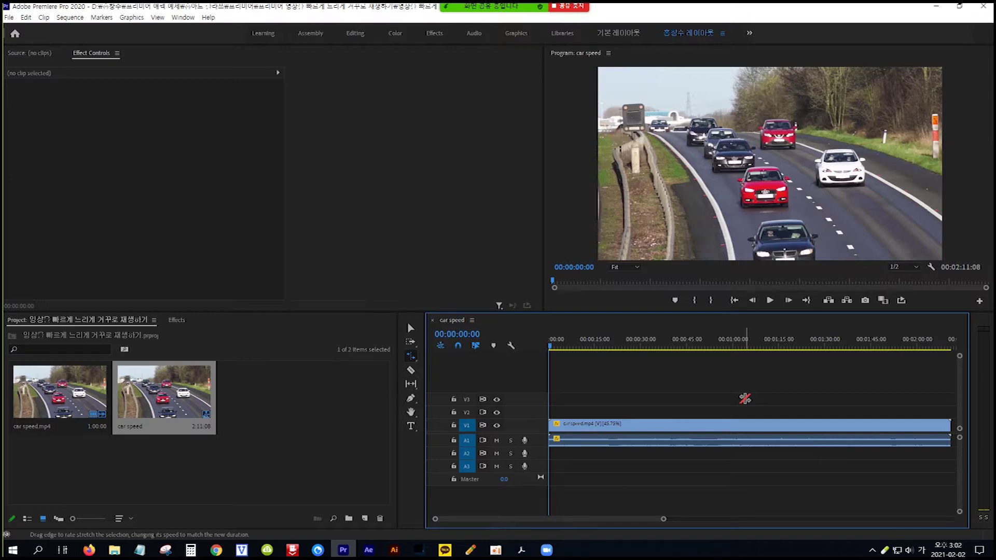
Delete the slowed-down clip's video and audio from the sequence using the Selection tool
click(411, 329)
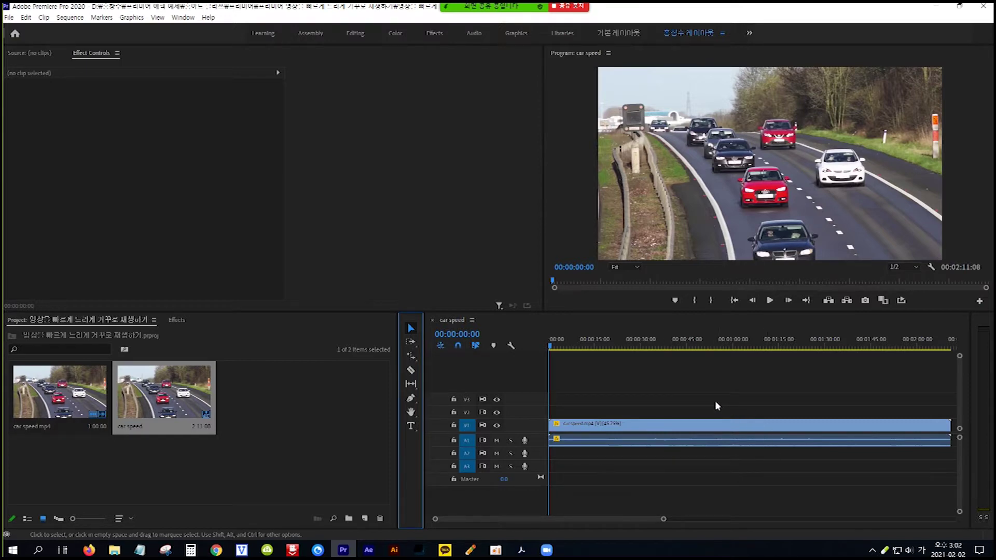
drag(712, 400, 761, 466)
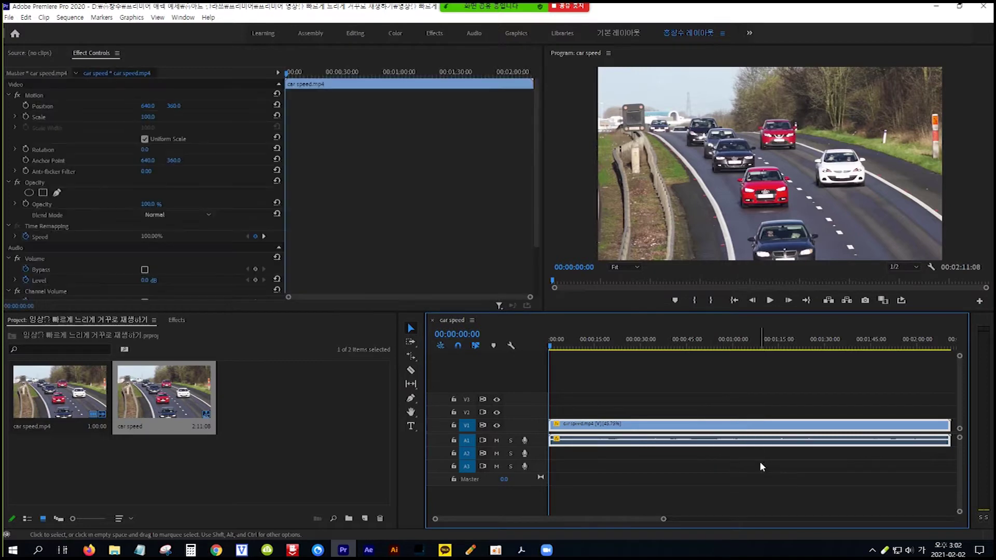
key(Delete)
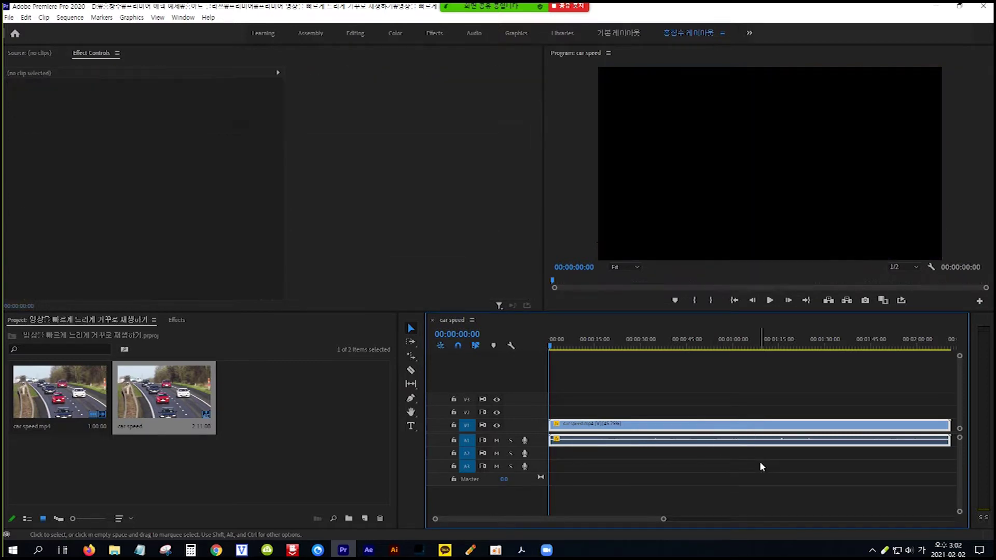
Place the original car speed.mp4 at the start of video track V1 and delete its audio part
click(62, 391)
drag(116, 378, 648, 431)
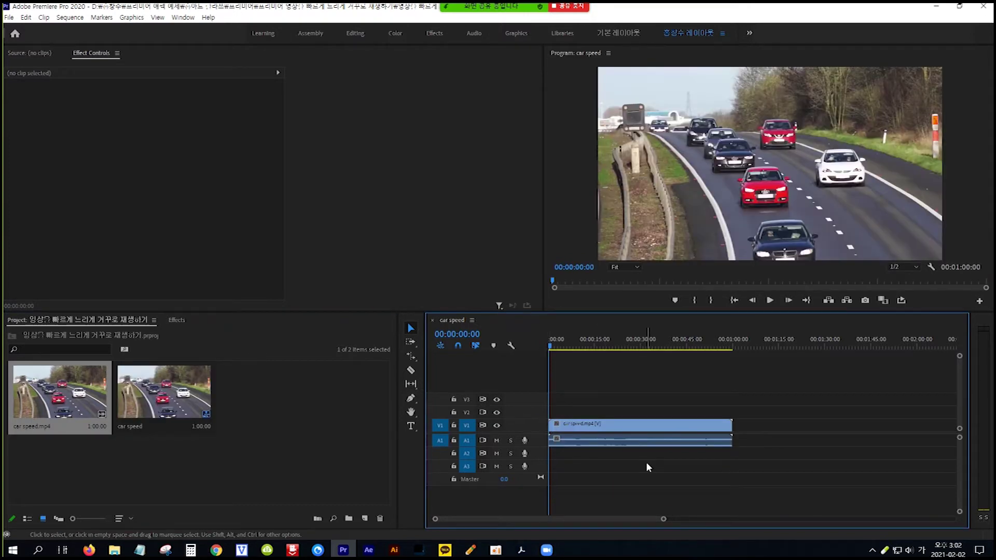
click(617, 440)
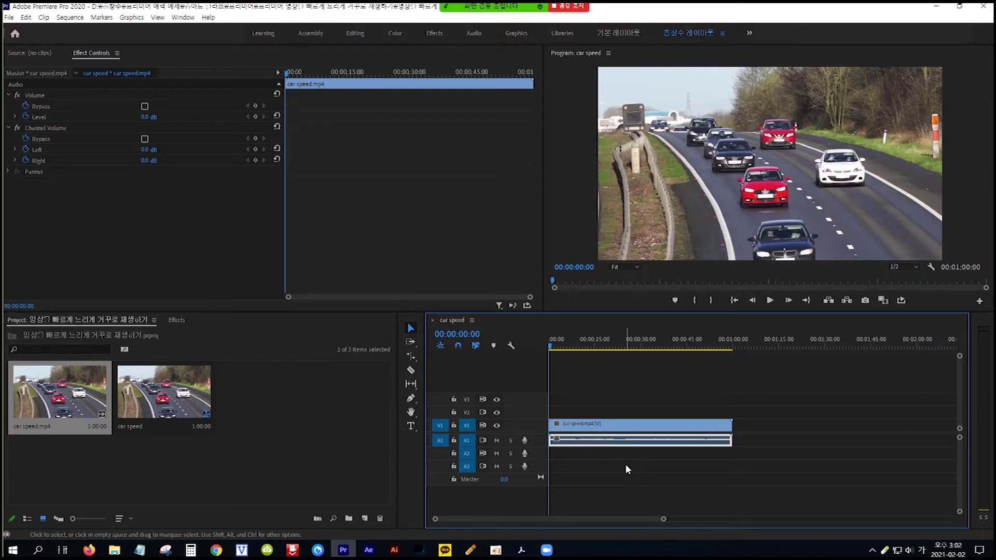
key(Delete)
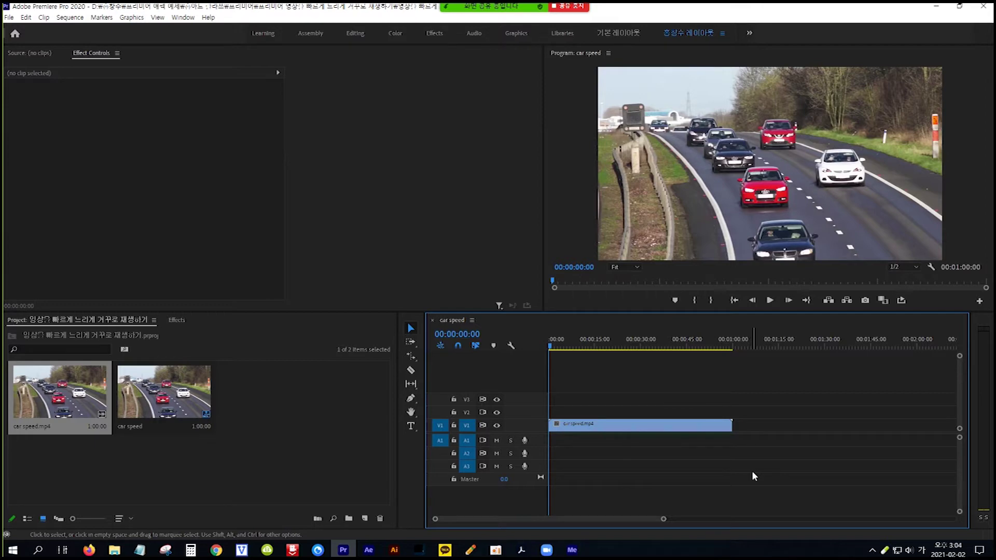
Set the clip's speed to 500% and preview it, and undo the speed change
right_click(597, 427)
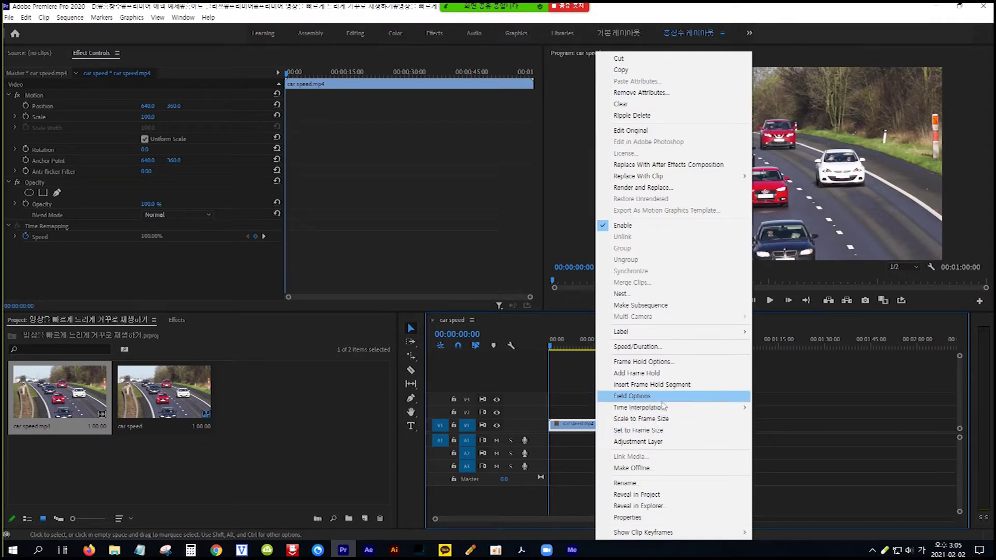
click(690, 352)
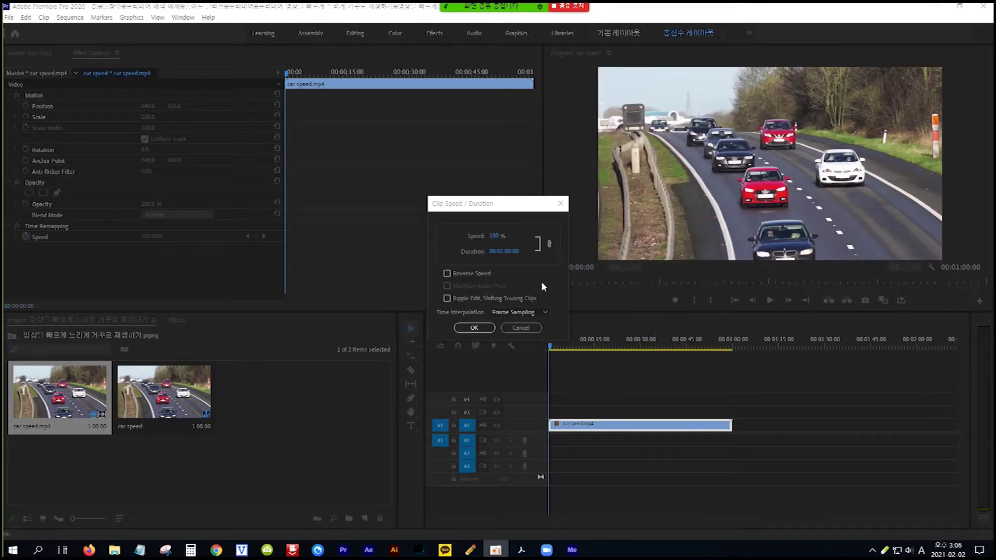
click(495, 239)
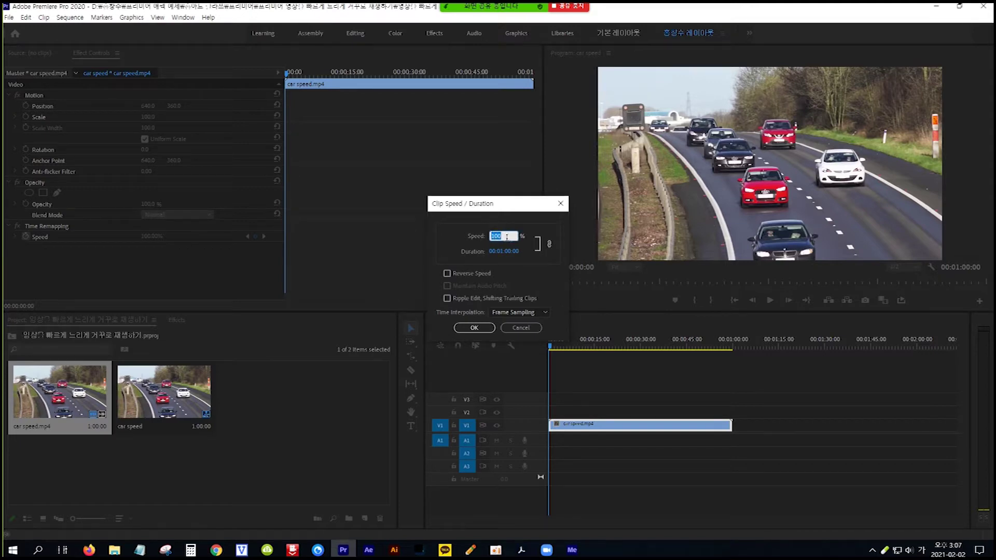
text(50)
click(475, 327)
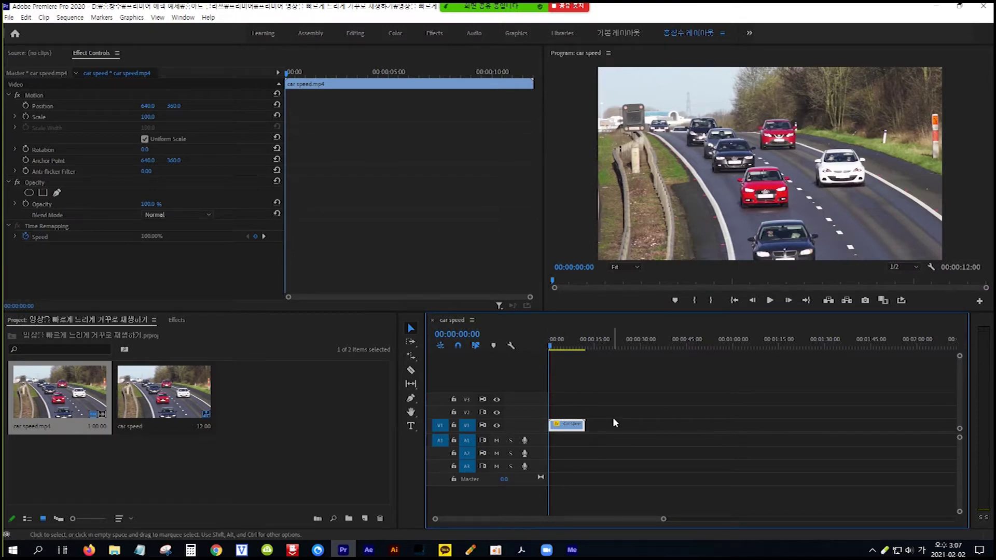
key(space)
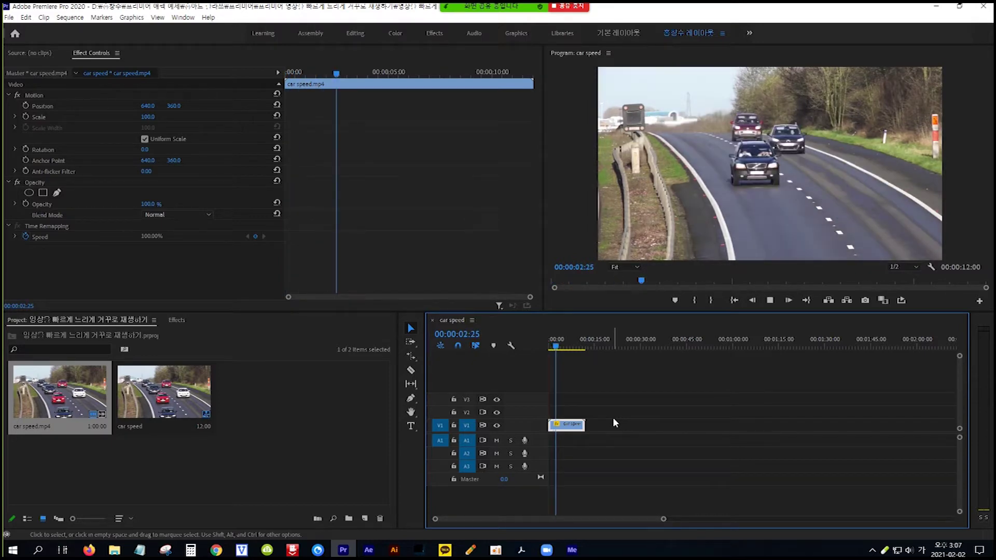
click(613, 420)
key(space)
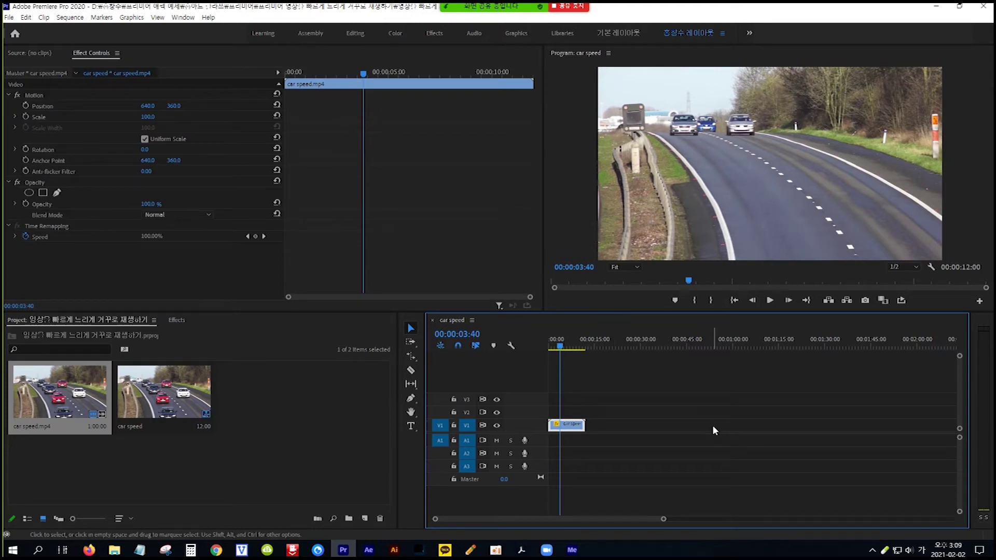
key(ctrl+z)
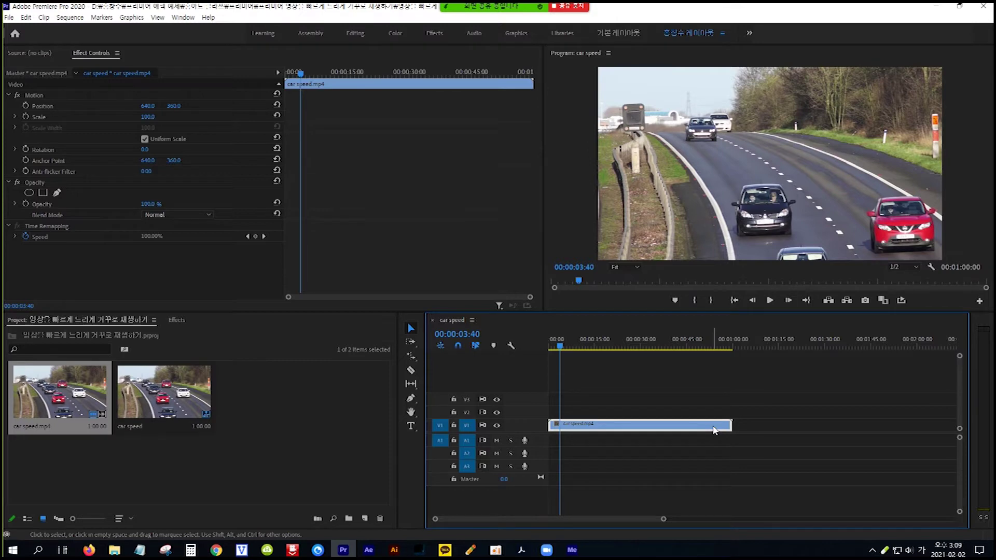
Set the clip's speed to 20% and preview the slow motion, and undo the speed change
right_click(629, 429)
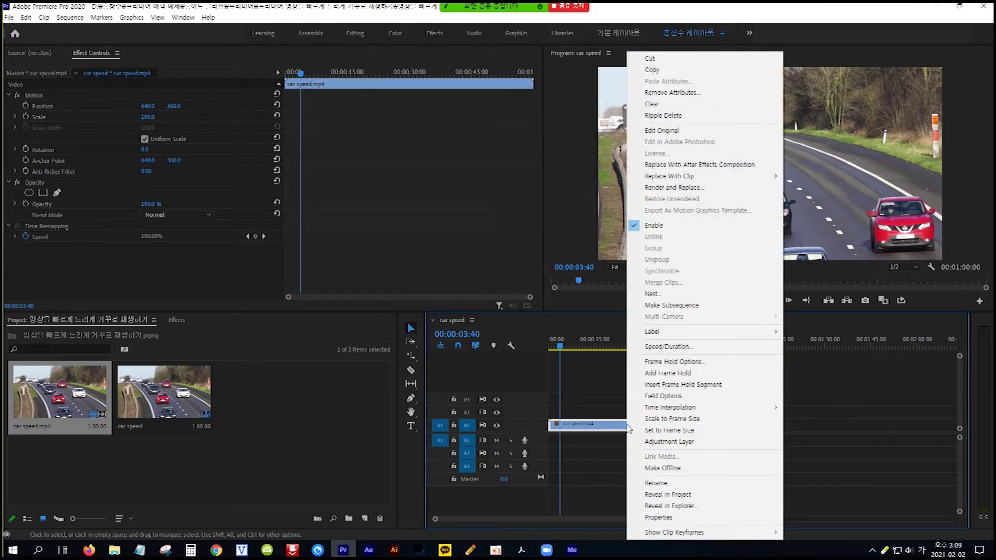
click(709, 351)
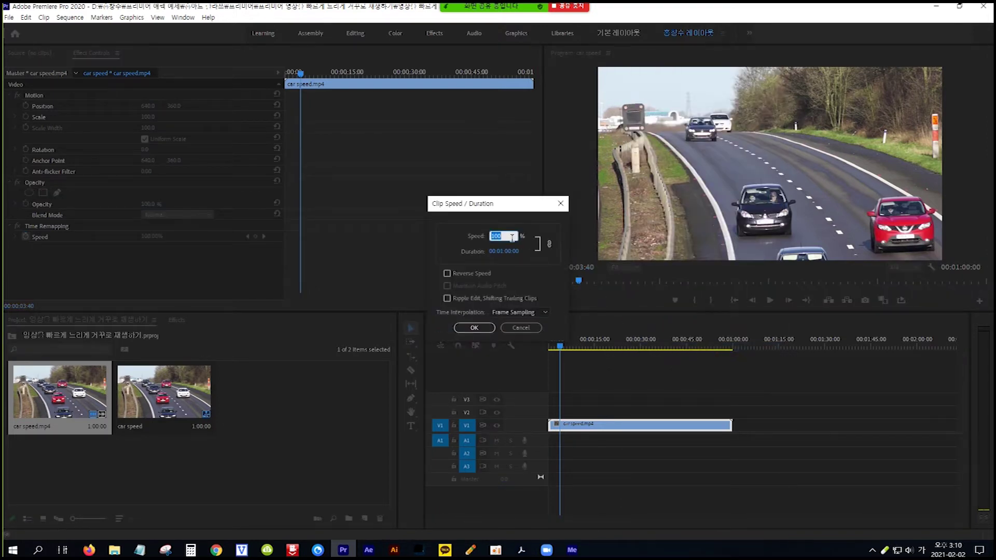
text(20)
click(474, 327)
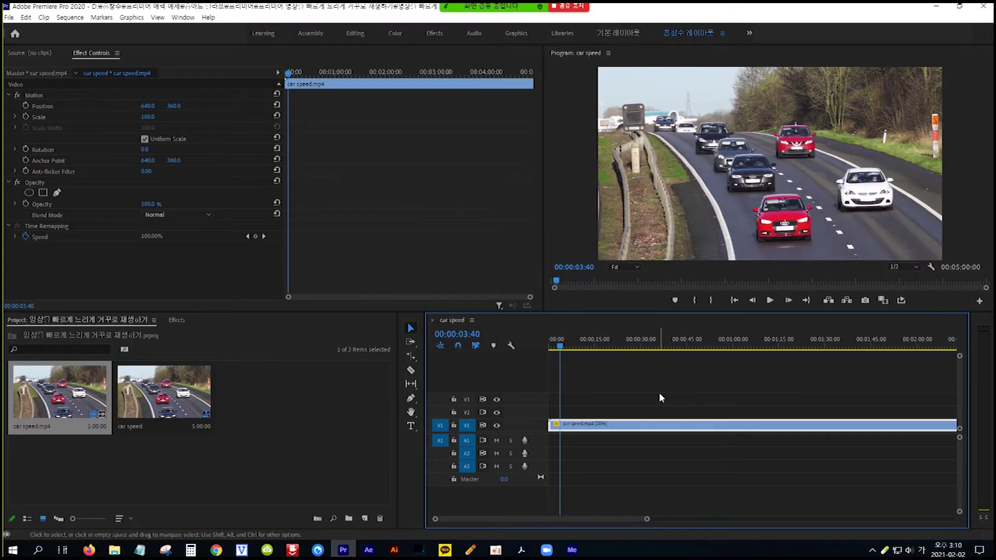
key(space)
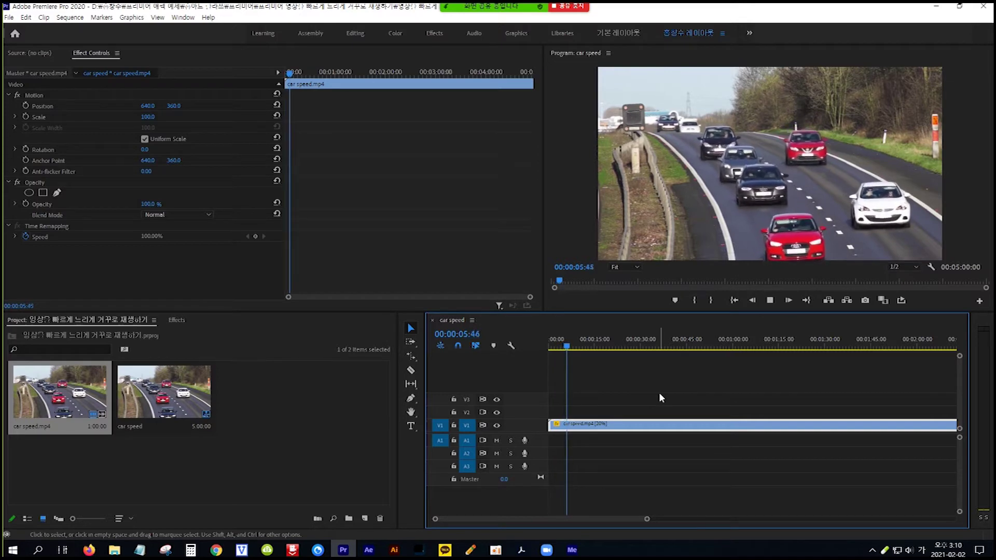
key(space)
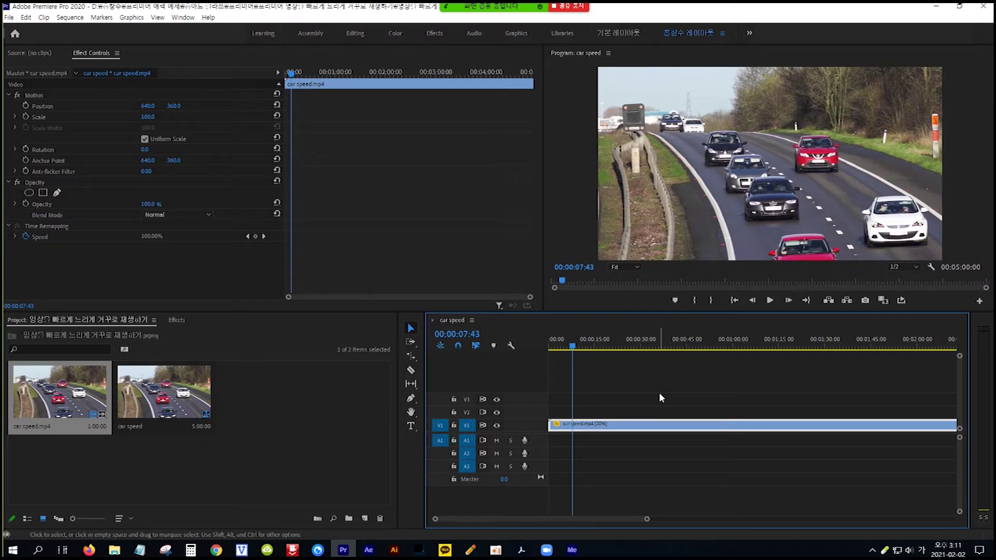
key(ctrl+z)
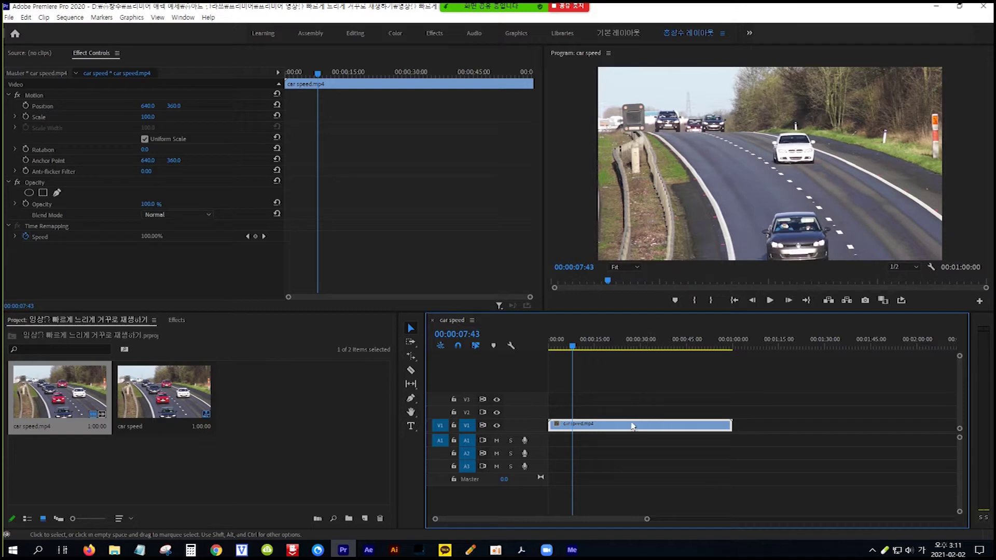
Enable Reverse Speed for the car speed clip and play back the reversed footage
right_click(619, 428)
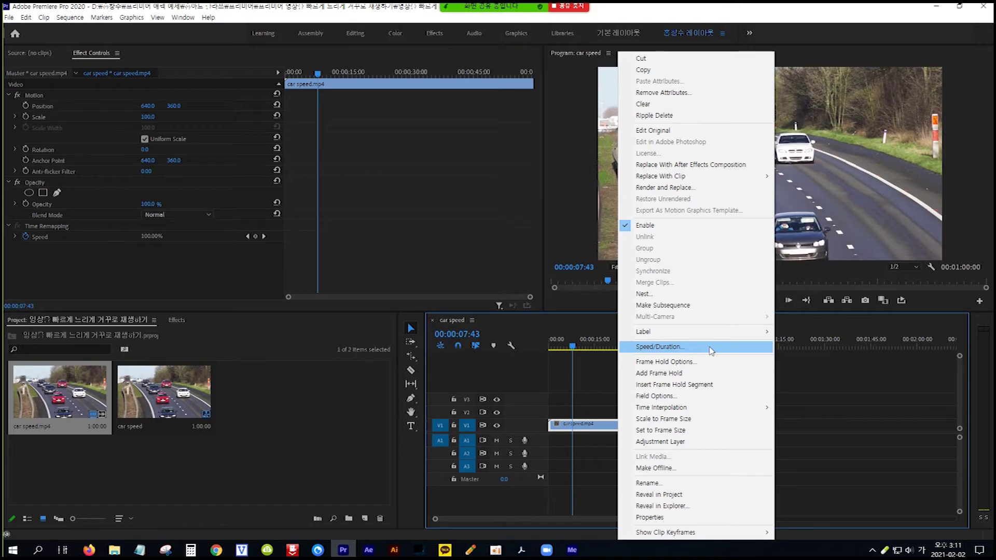
click(709, 348)
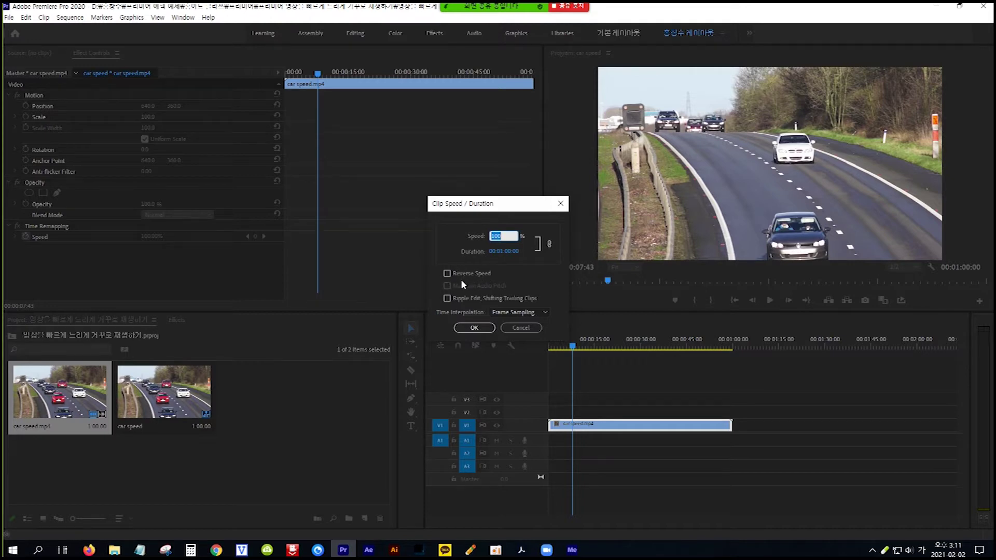
click(447, 274)
click(474, 328)
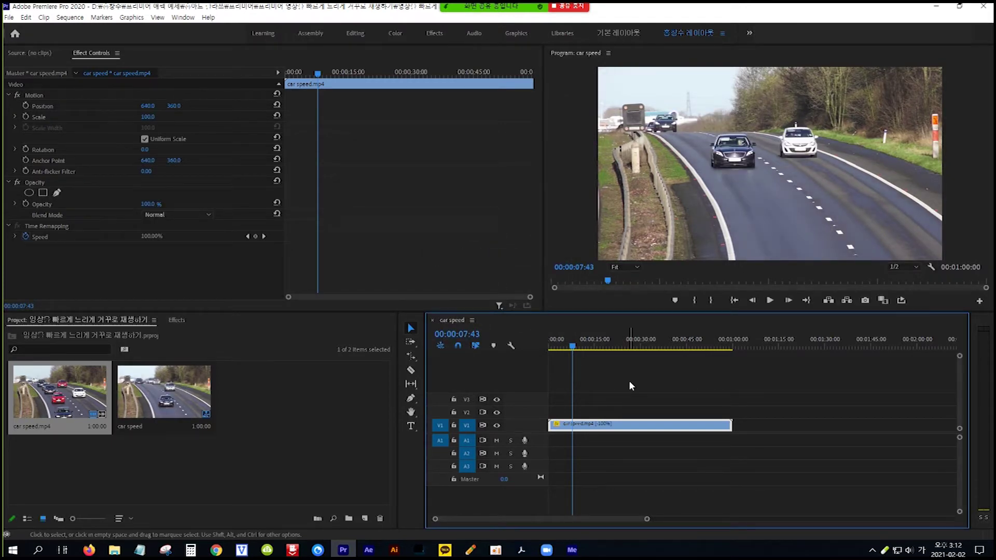
key(space)
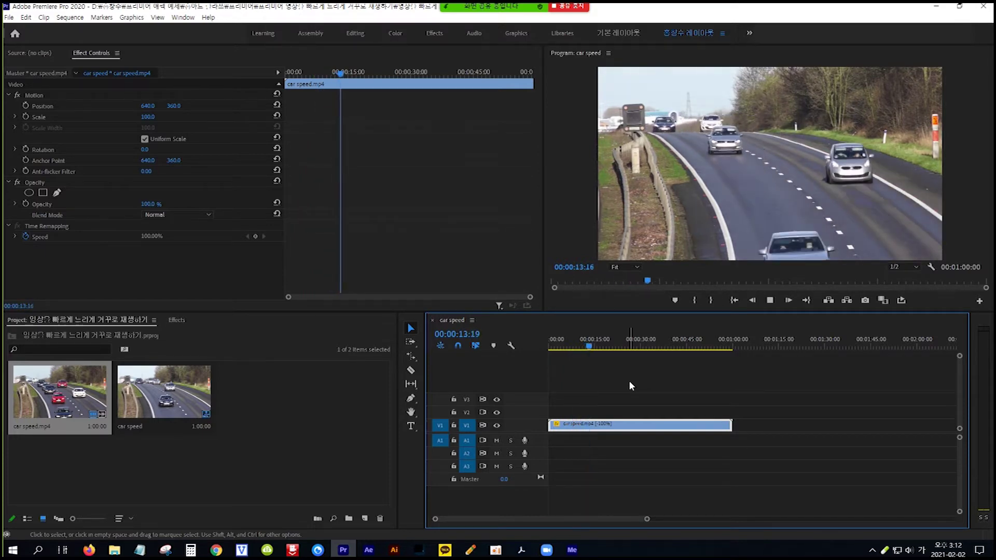
click(630, 383)
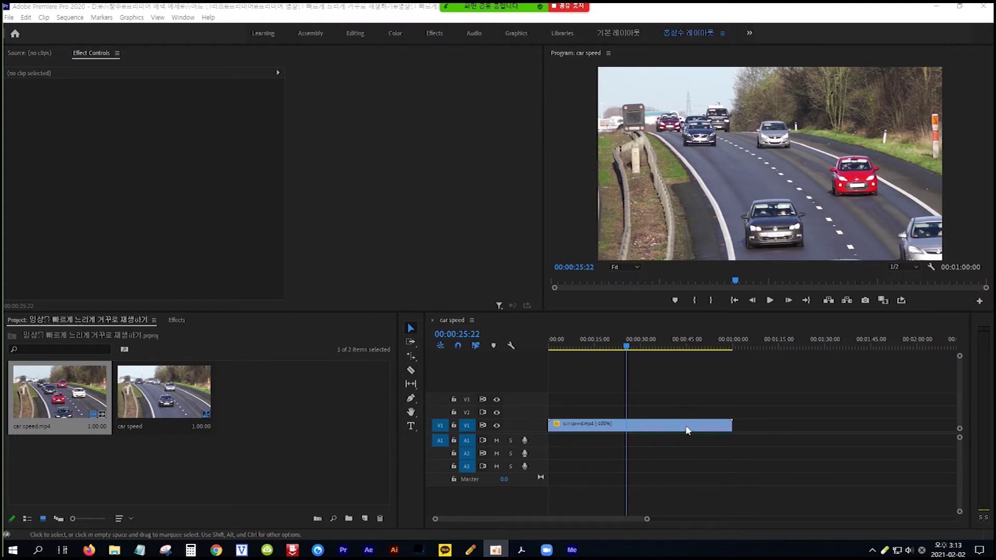
Set the reversed clip's speed to 500%, keeping Reverse Speed enabled
right_click(671, 428)
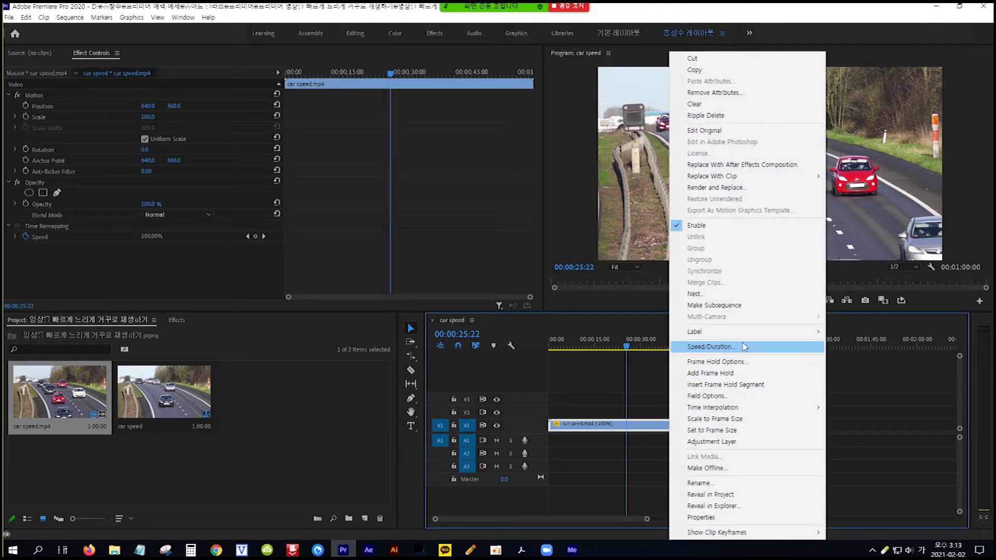
click(744, 348)
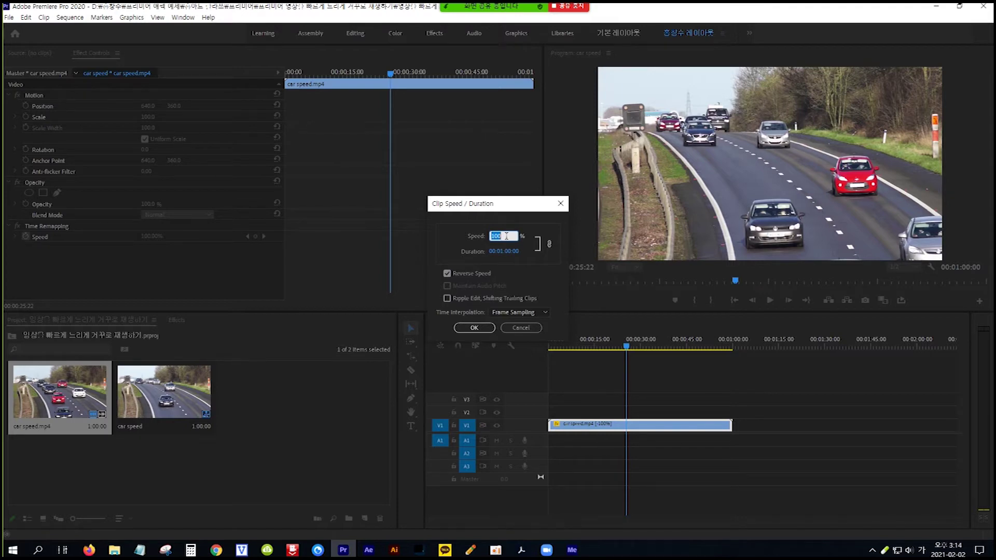
text(500)
click(474, 328)
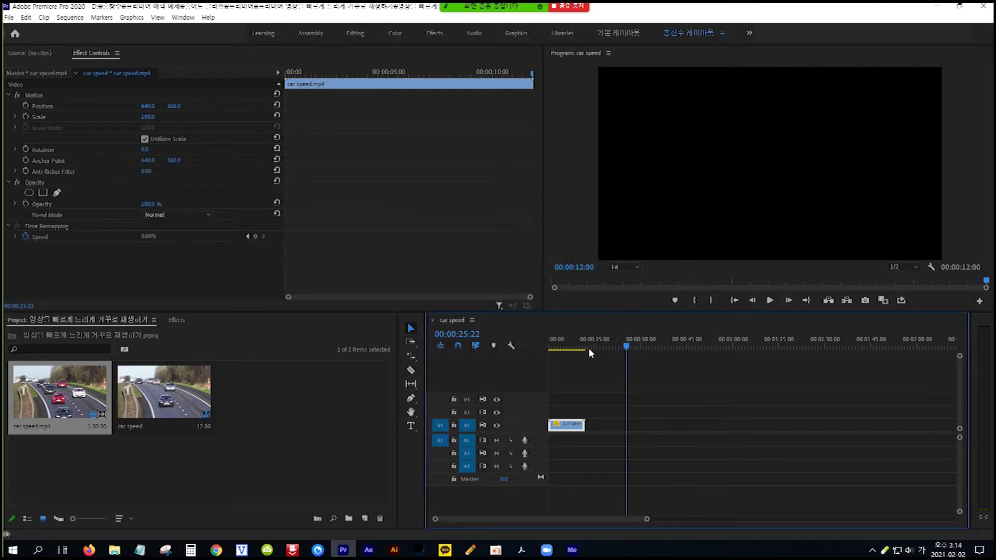
Return the playhead to the sequence start and undo the clip's 500% speed and reverse changes
drag(588, 348, 536, 349)
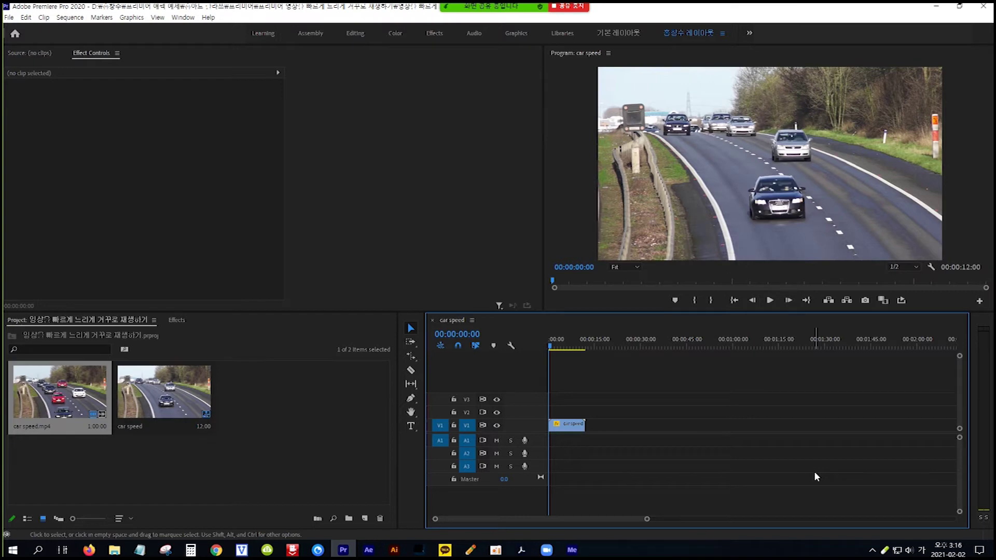
key(ctrl+z)
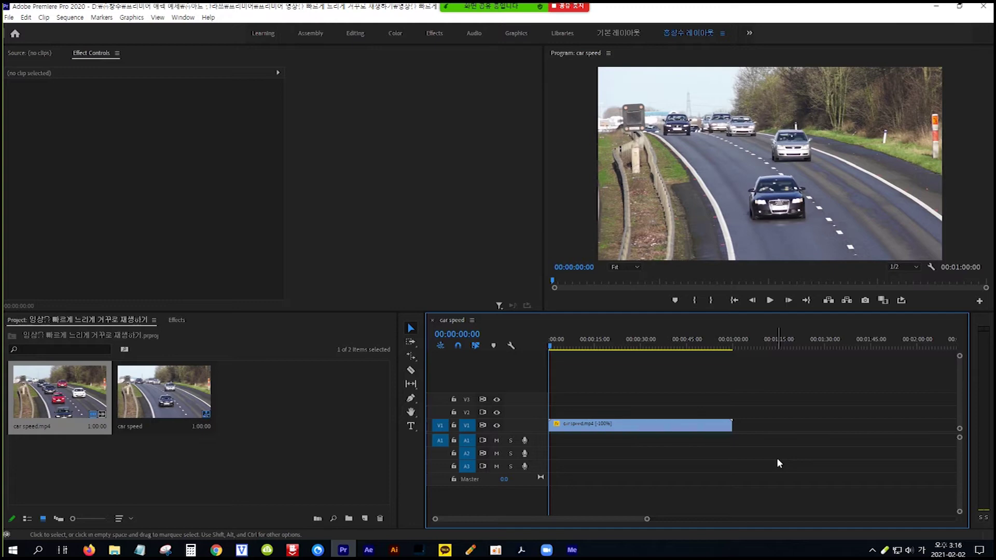
key(ctrl+z)
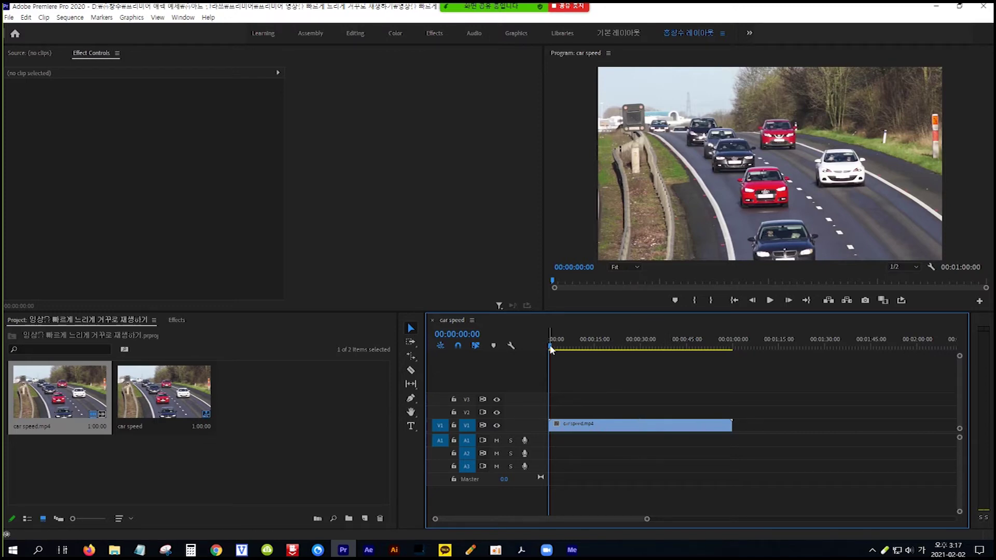
Split the car speed clip at 00:00:05:04
drag(551, 350, 567, 351)
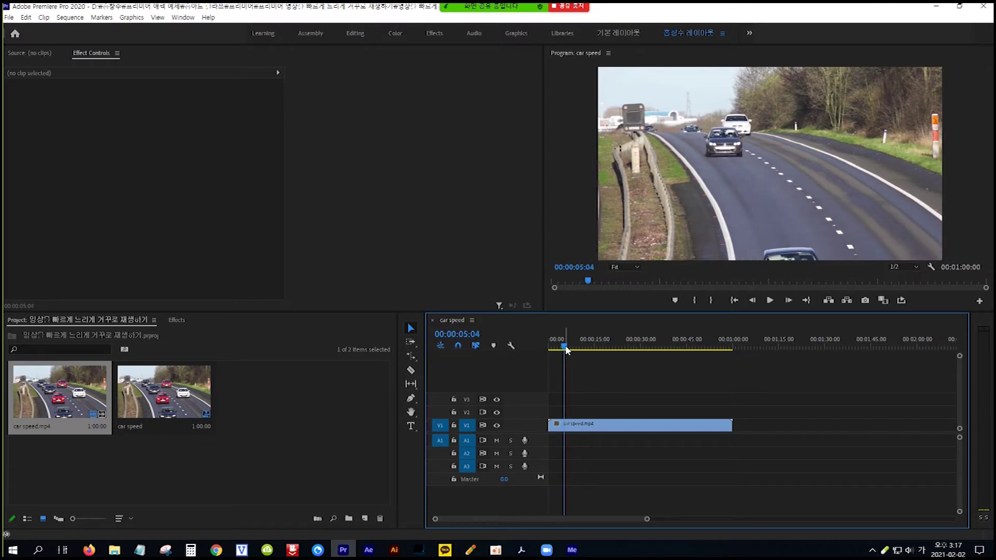
click(643, 429)
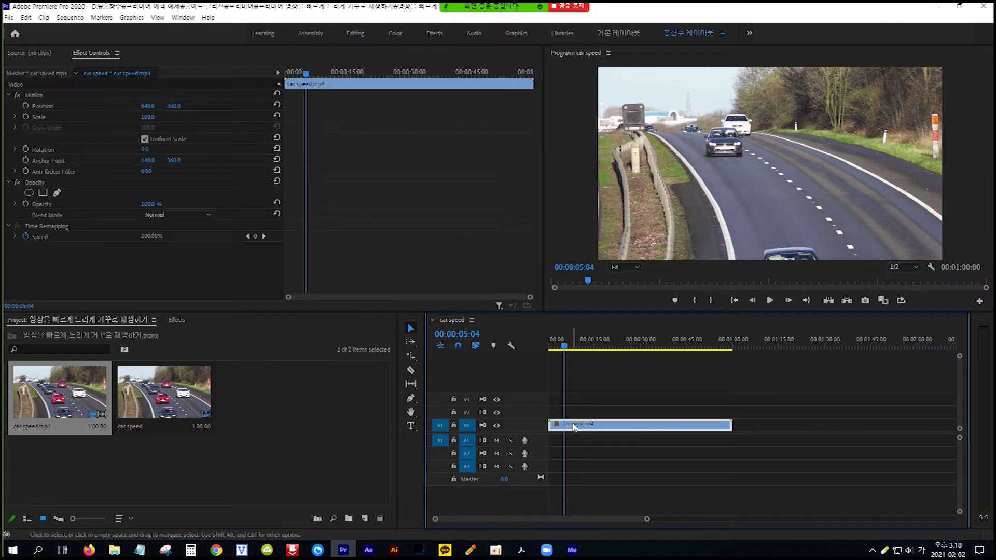
key(ctrl+k)
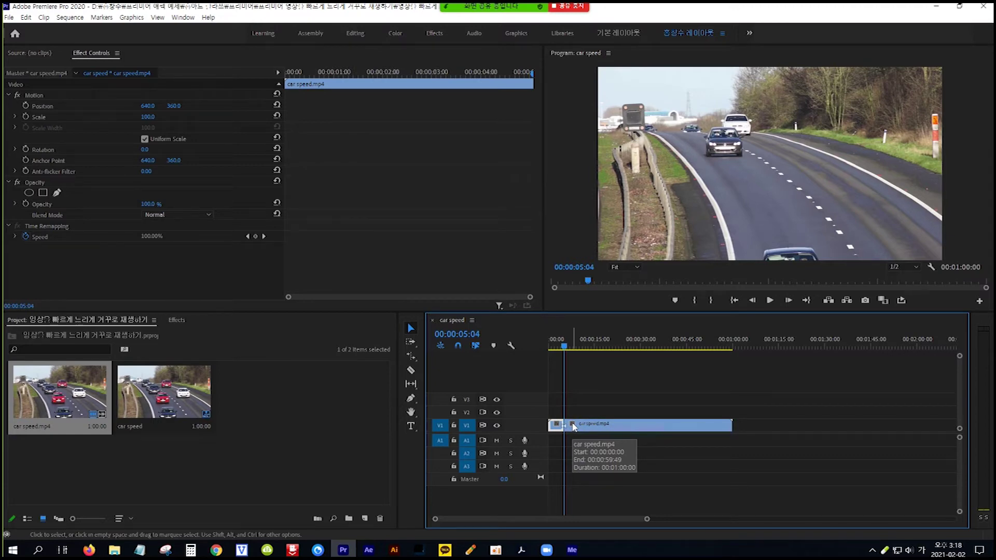
Place a duplicate of the first segment between it and the remaining footage, closing the leftover gap with Ripple Delete
key(=)
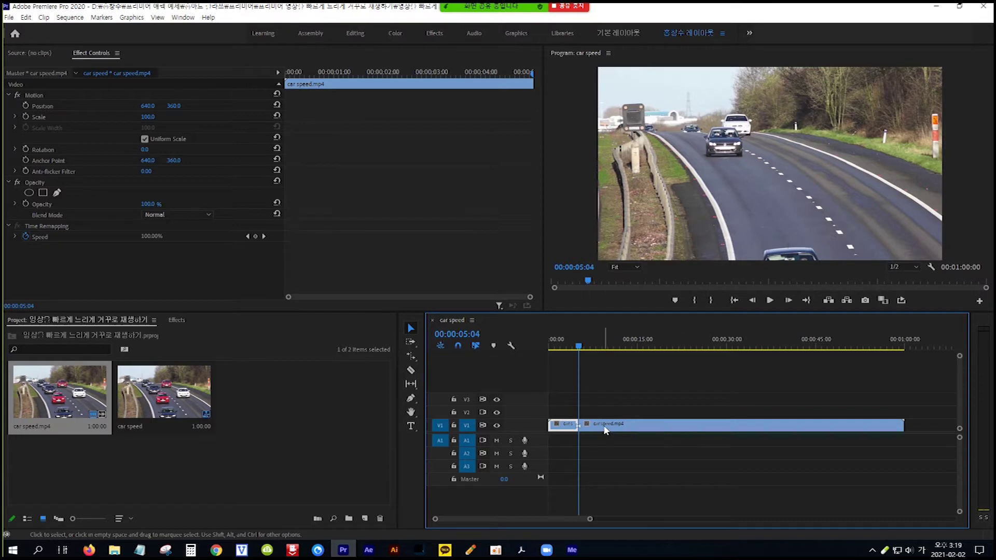
drag(604, 430, 734, 432)
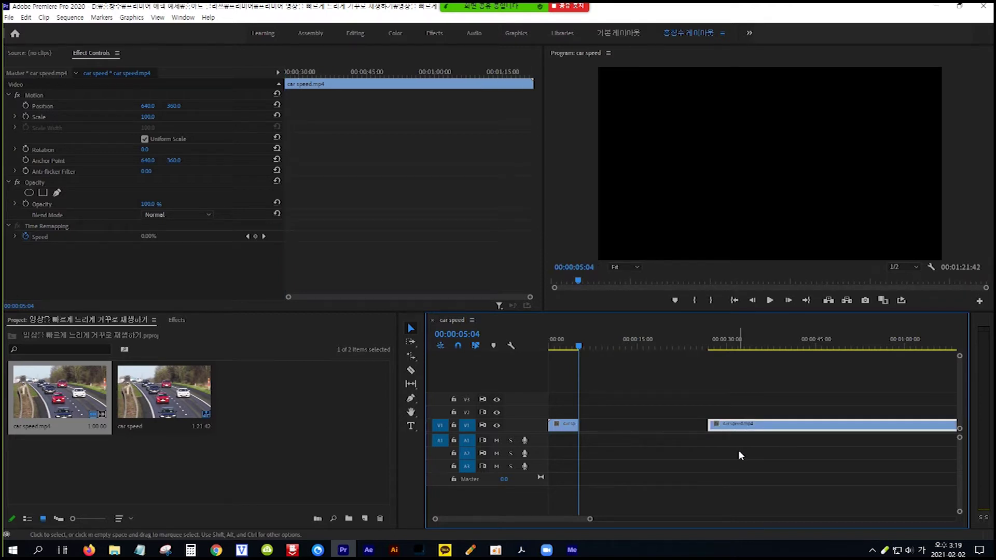
click(569, 429)
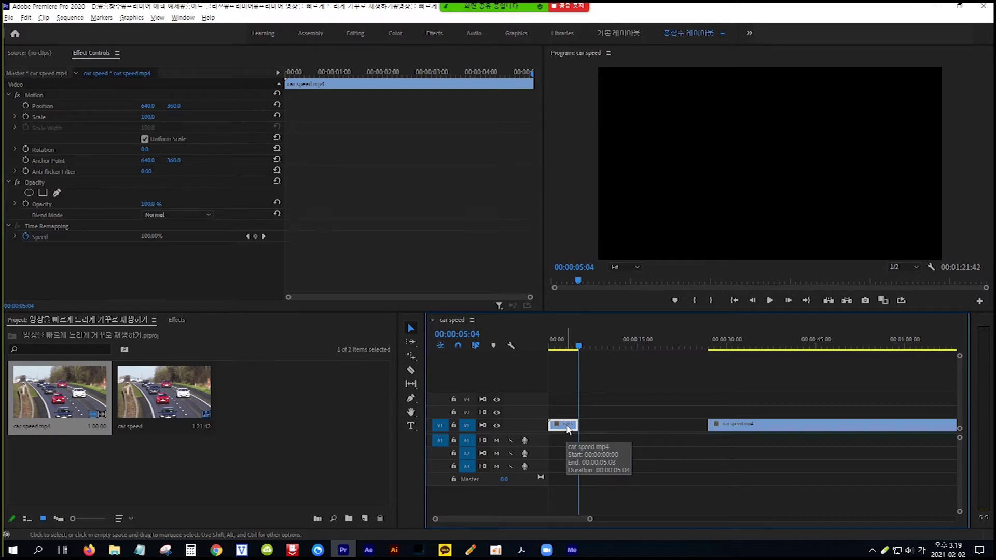
drag(568, 429, 600, 430)
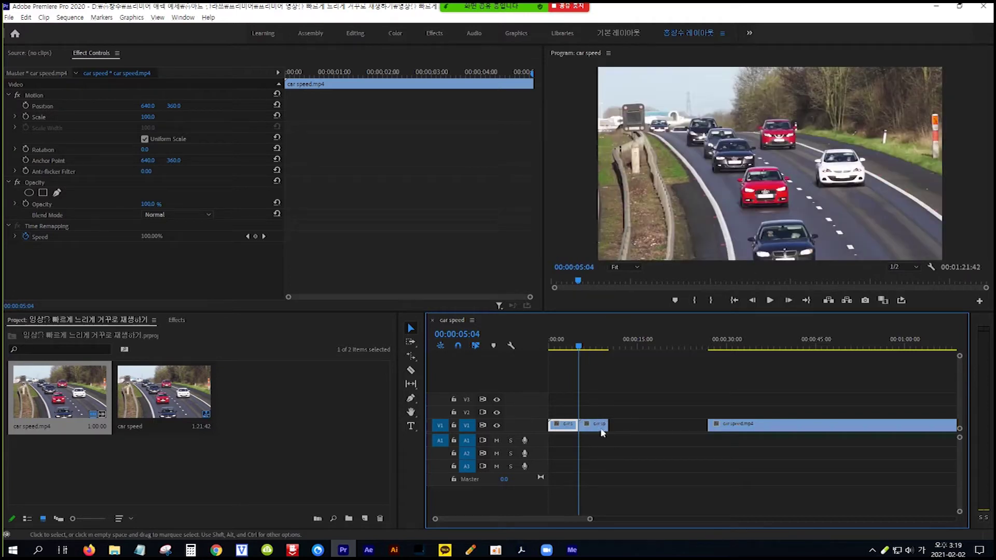
click(600, 429)
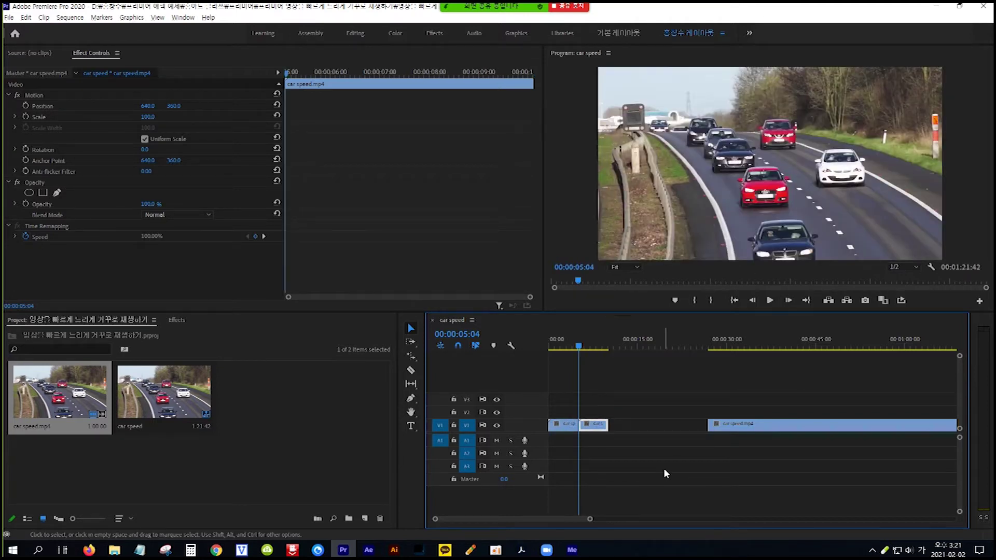
right_click(639, 425)
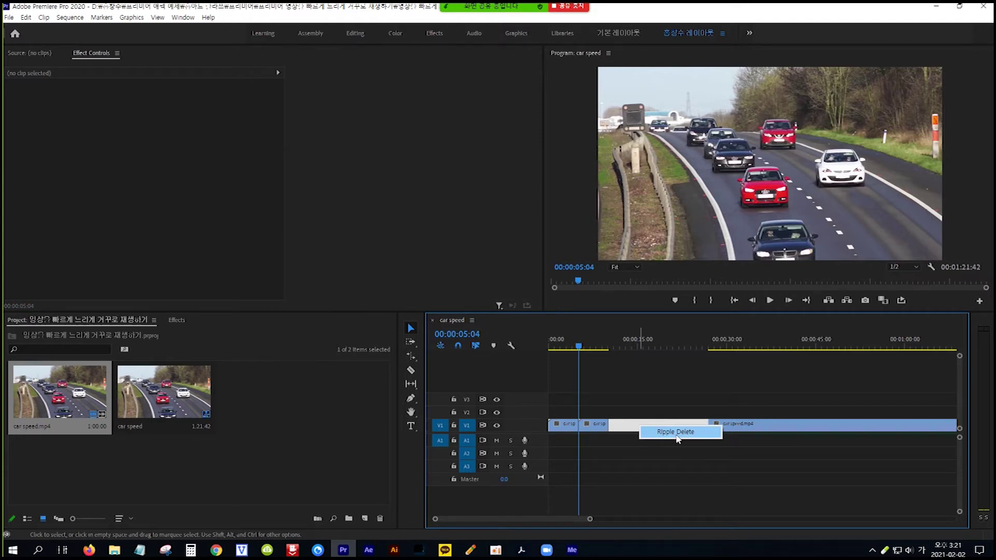
click(677, 433)
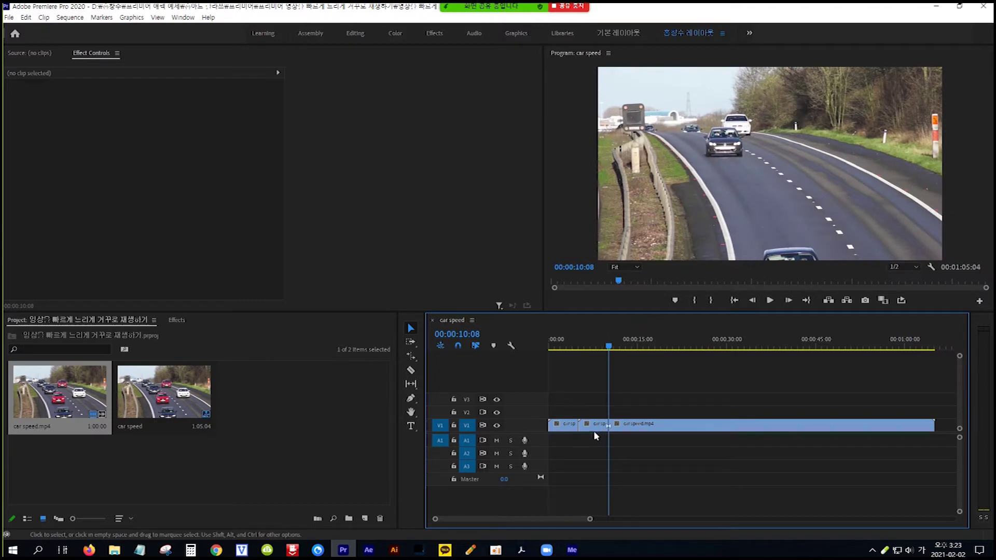
Try Reverse Speed at 500% on the duplicated second segment without Ripple Edit, and undo the change
click(596, 427)
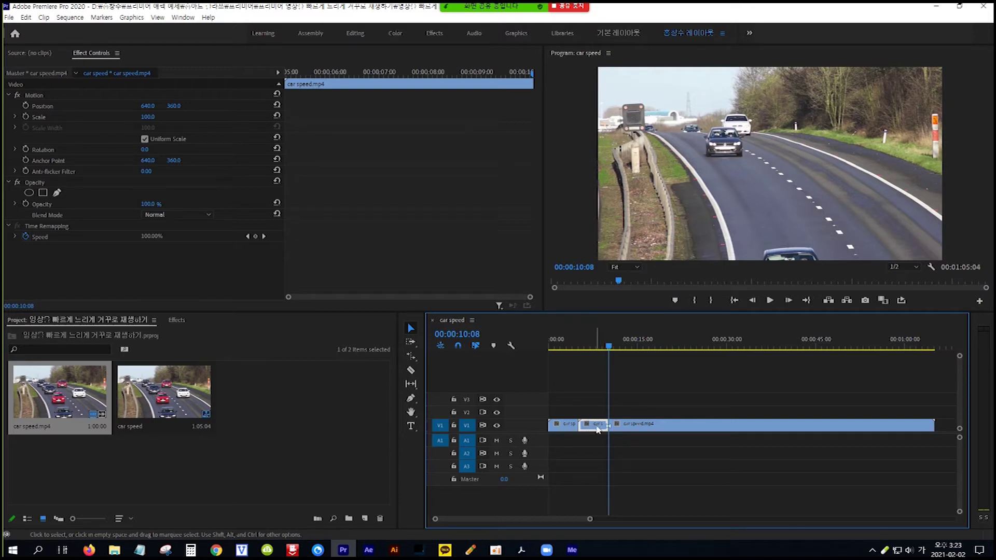
right_click(594, 425)
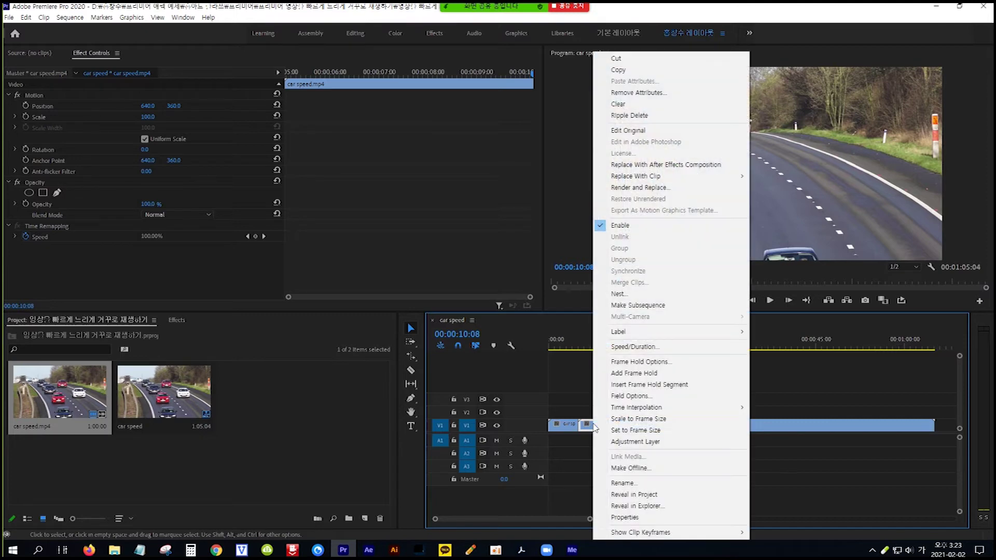
click(666, 347)
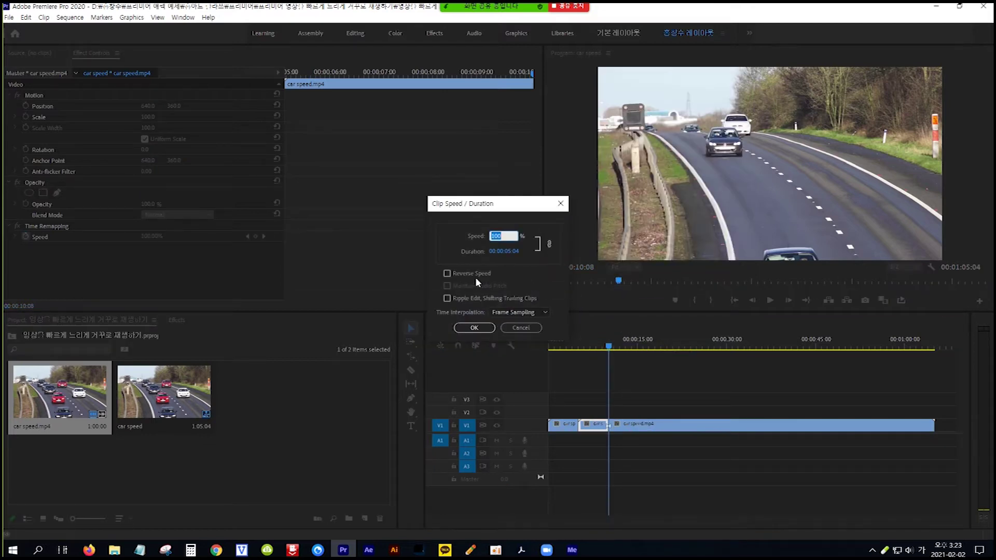
click(447, 274)
click(495, 236)
text(500)
click(475, 327)
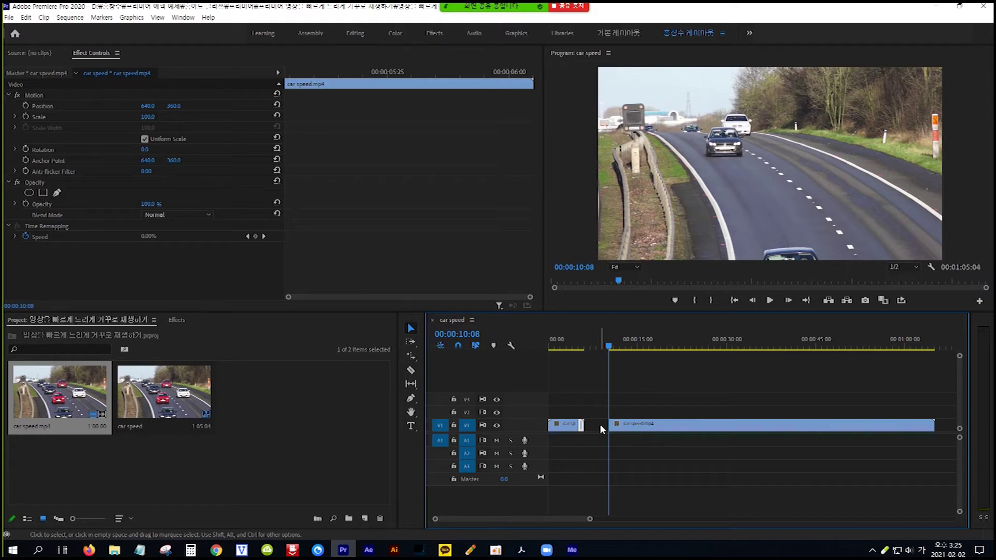
drag(583, 424, 608, 425)
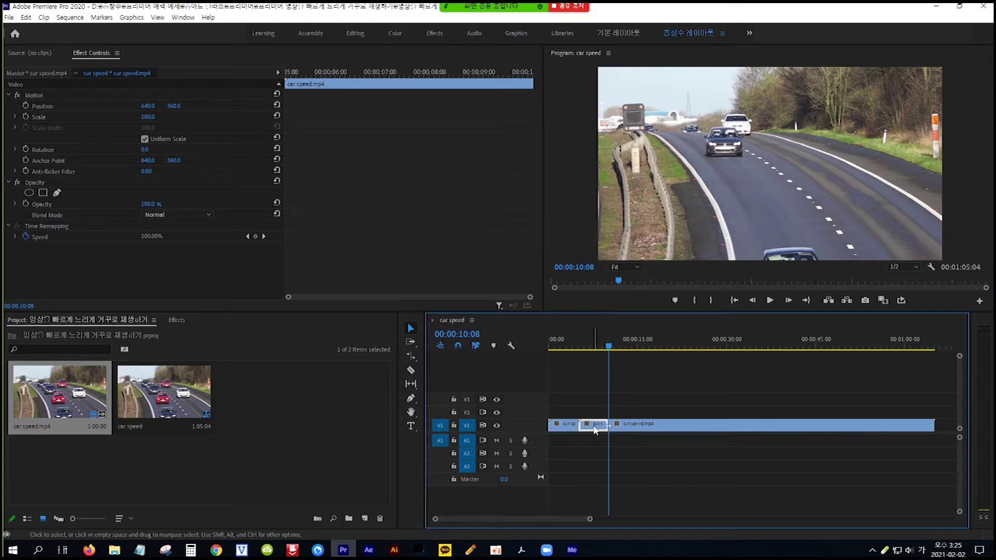
Set the second segment to 500% speed with Reverse Speed and Ripple Edit, Shifting Trailing Clips enabled
right_click(596, 429)
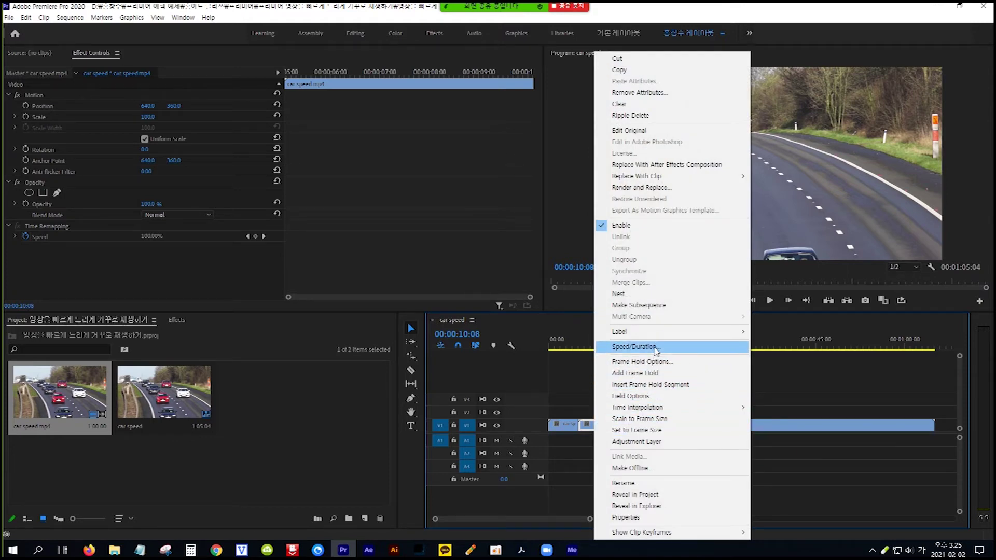
click(634, 346)
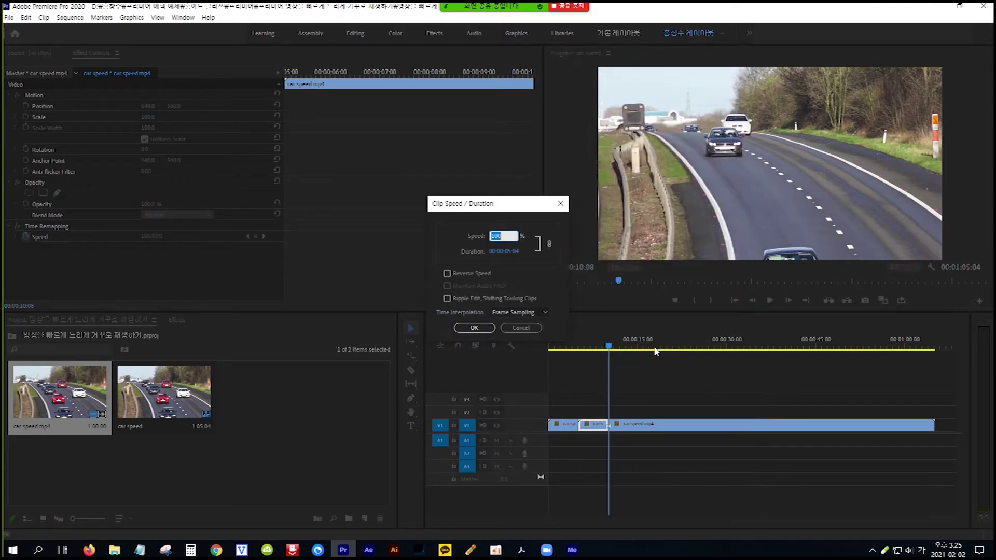
click(447, 274)
click(494, 236)
text(300)
click(495, 237)
text(5)
click(447, 298)
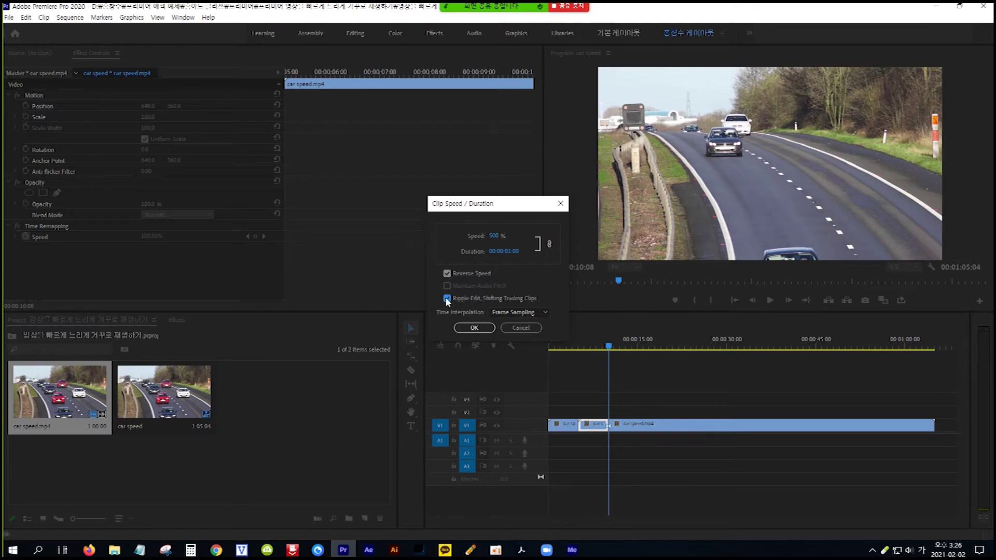
click(479, 329)
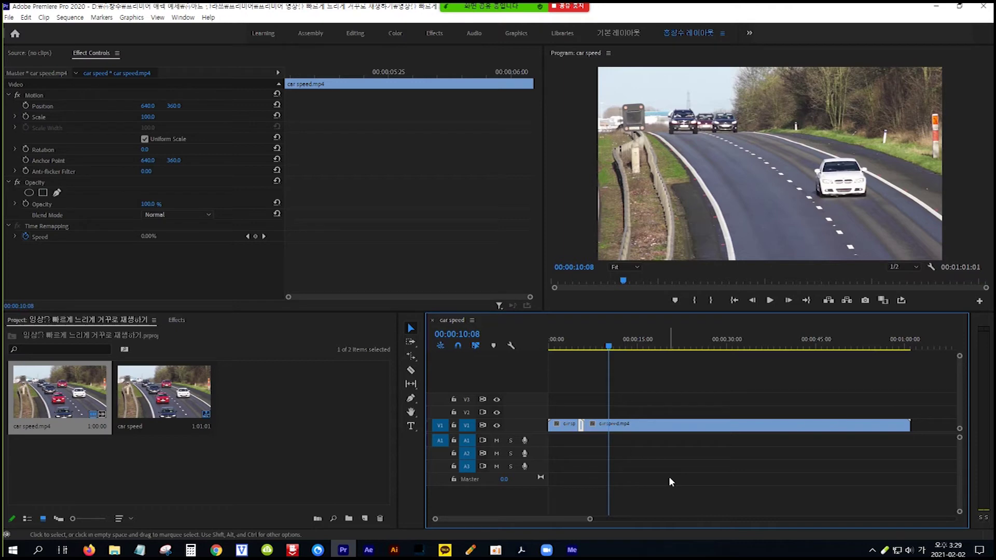
Paste two copies of the forward and reversed segment pair from 00:00:06:05, before the remaining footage, and ripple delete the leftover gap
click(649, 429)
drag(651, 428, 786, 430)
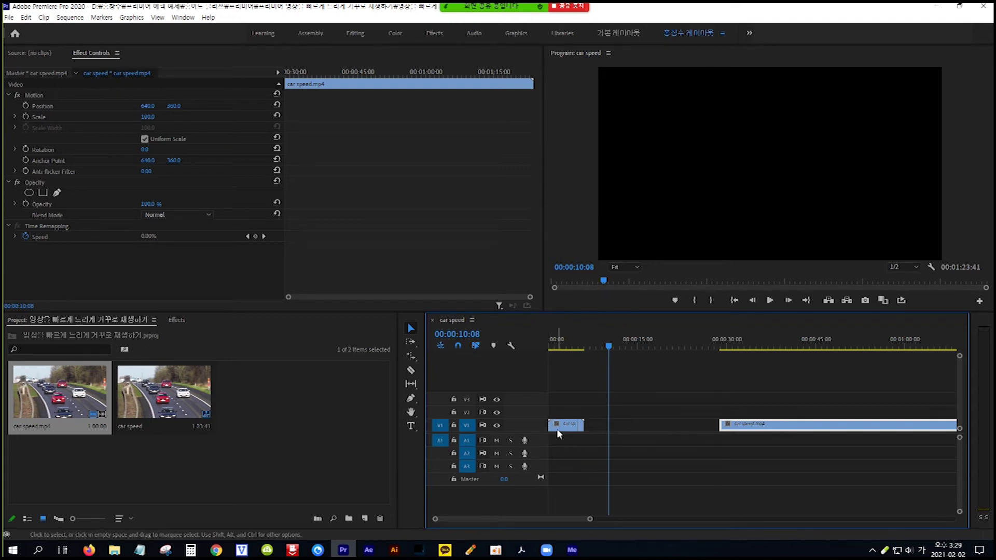
drag(598, 403, 564, 456)
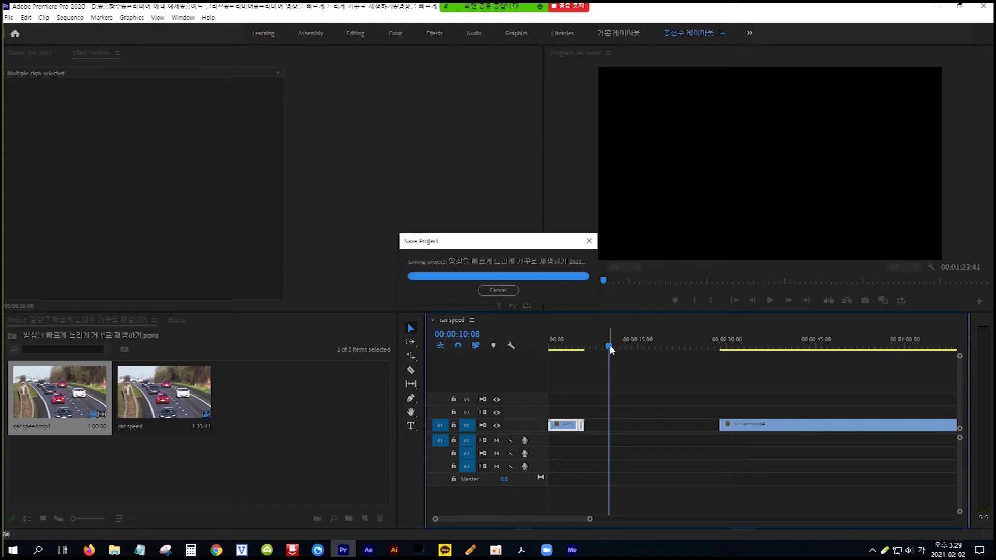
drag(610, 348, 590, 351)
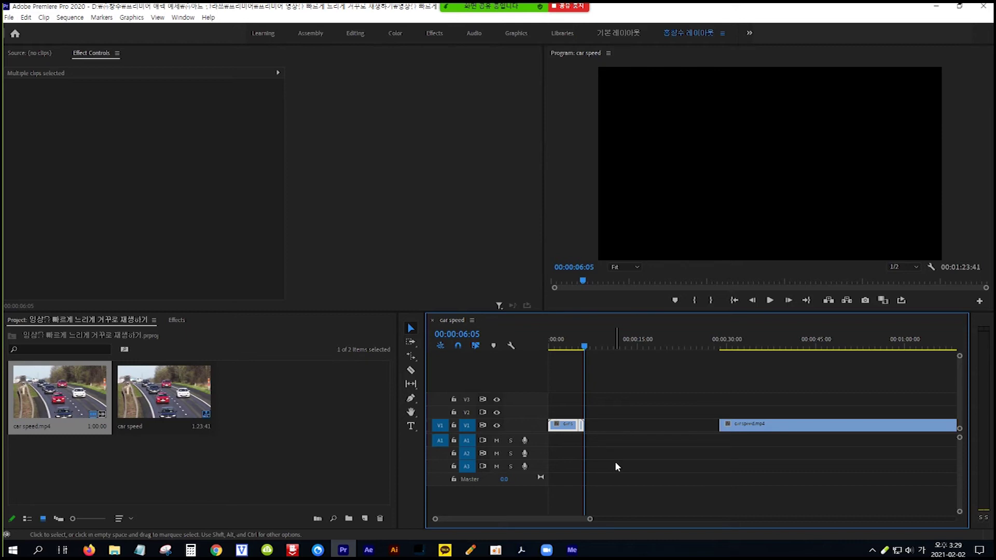
key(ctrl+v)
key(ctrl+v)
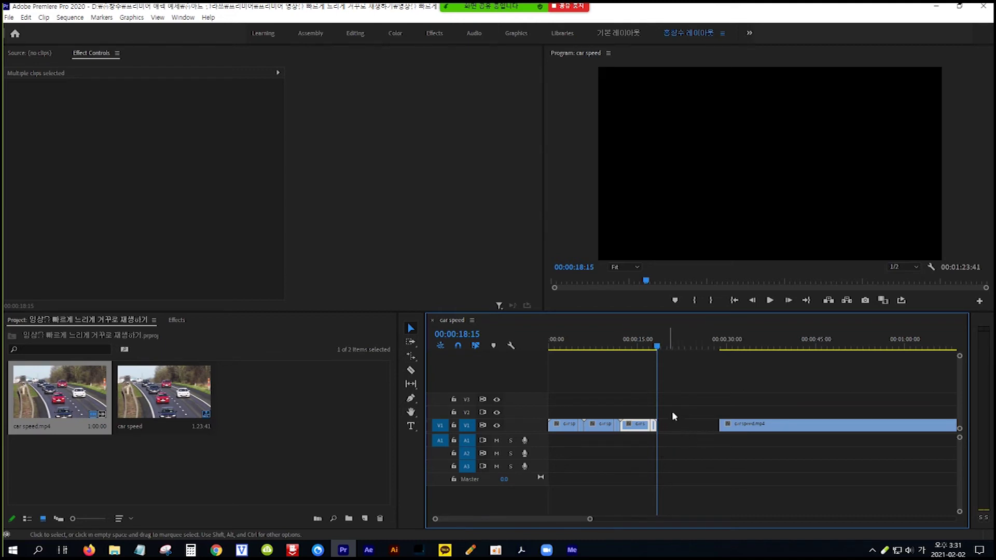
right_click(686, 427)
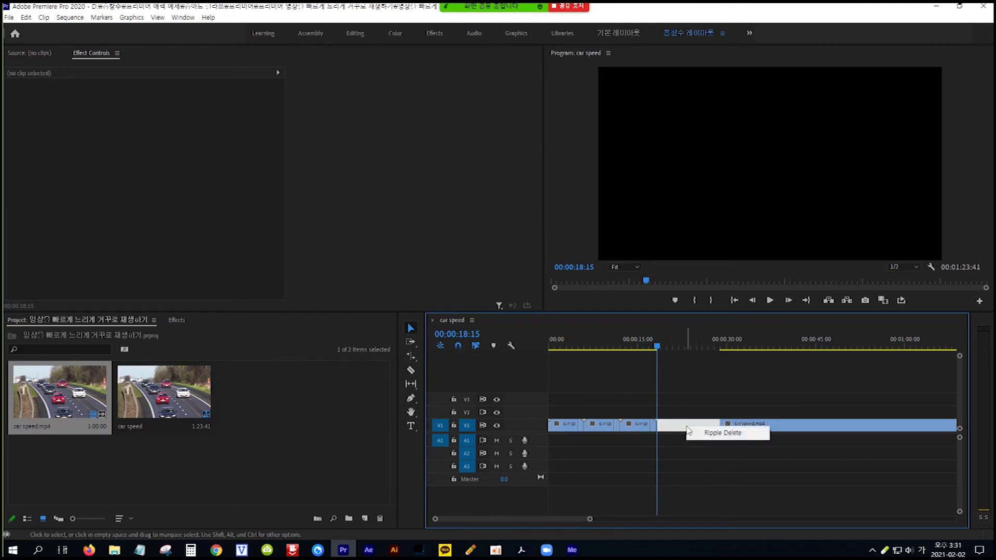
click(714, 437)
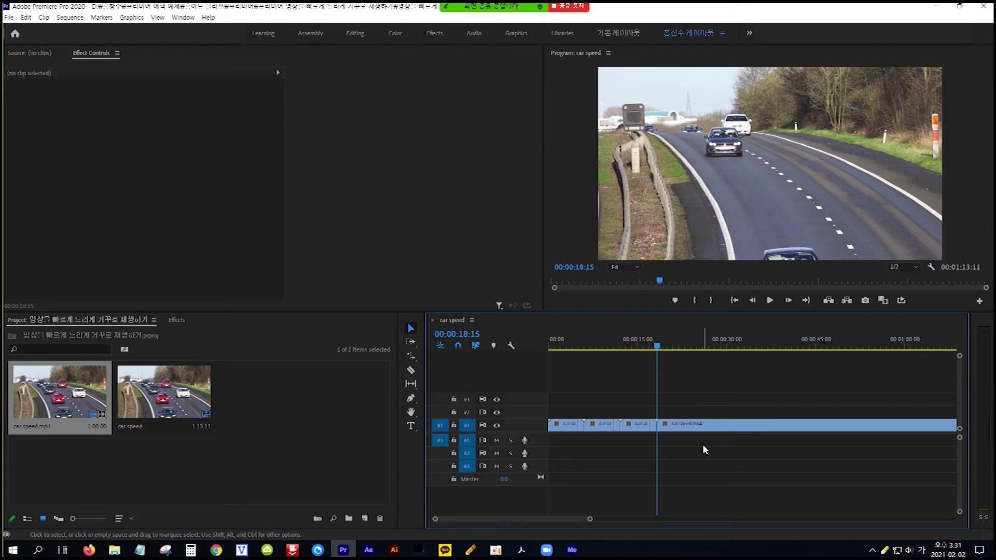
Play the sequence from the start to preview the repeated forward and reverse segments
key(Home)
key(space)
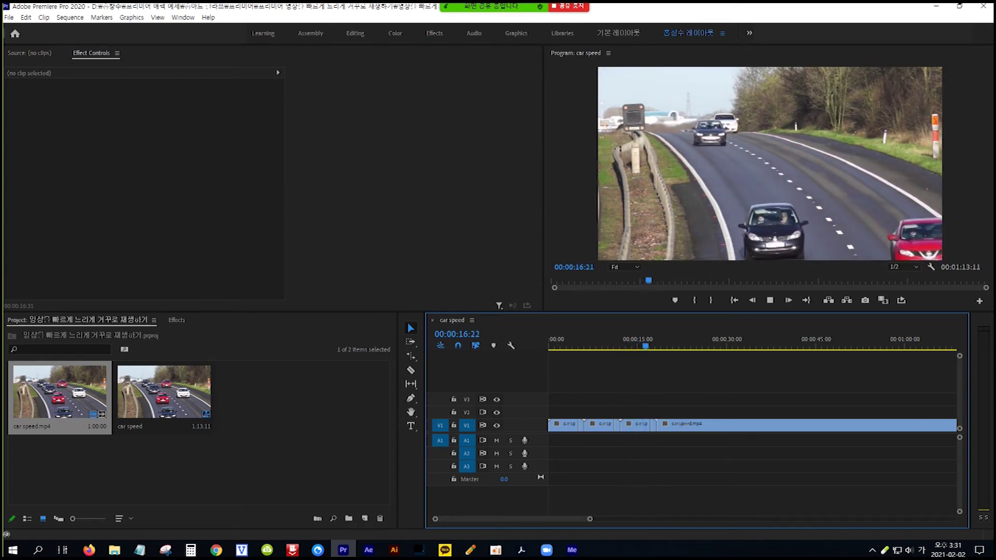
key(space)
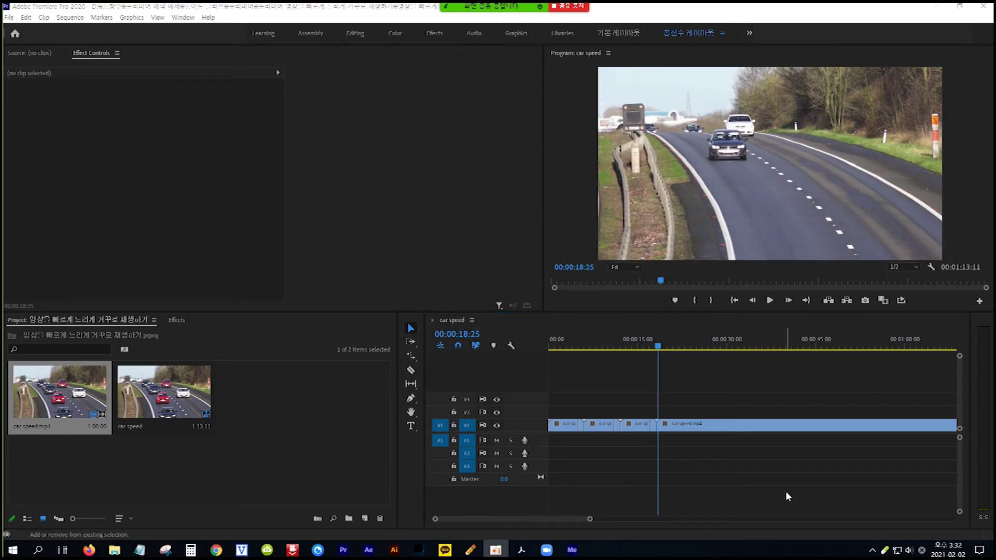
Split the remaining footage after the last reversed segment at 00:00:18:35, leaving a 20-frame segment before the cut
click(661, 349)
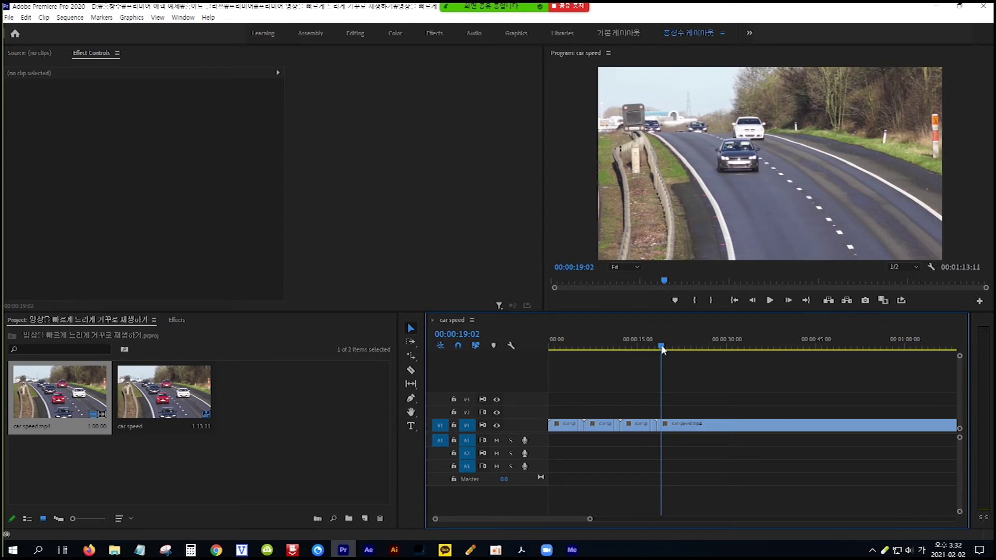
drag(662, 349, 658, 349)
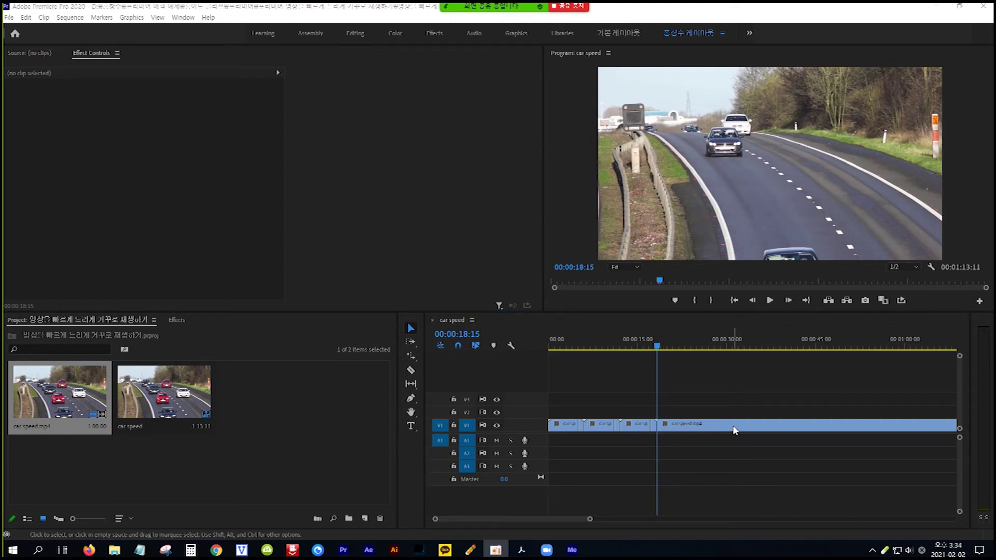
click(674, 371)
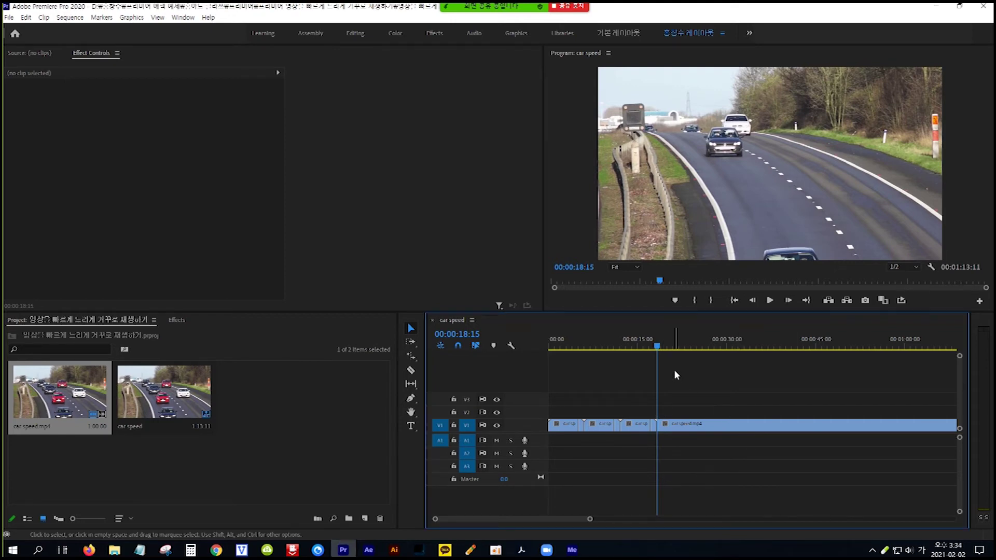
key(shift)
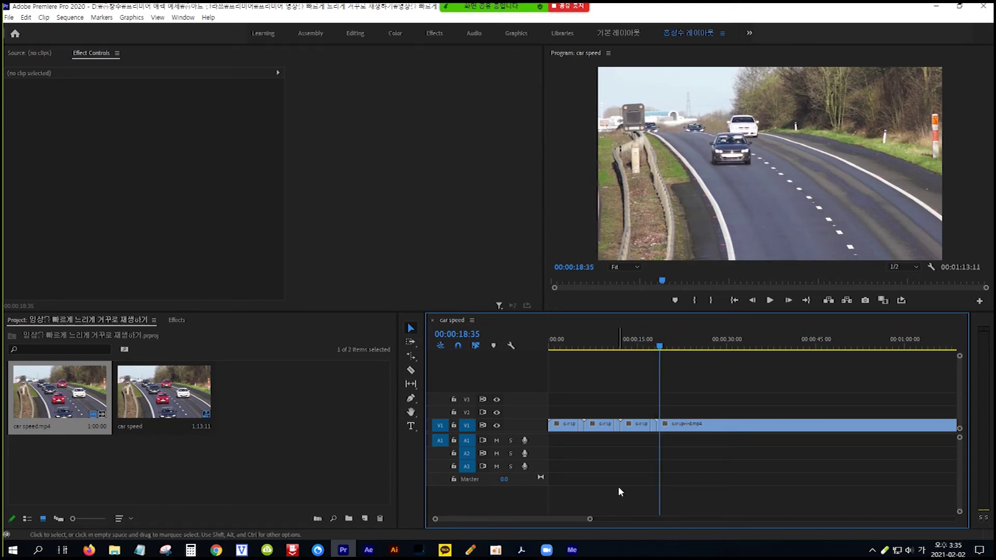
drag(590, 519, 552, 527)
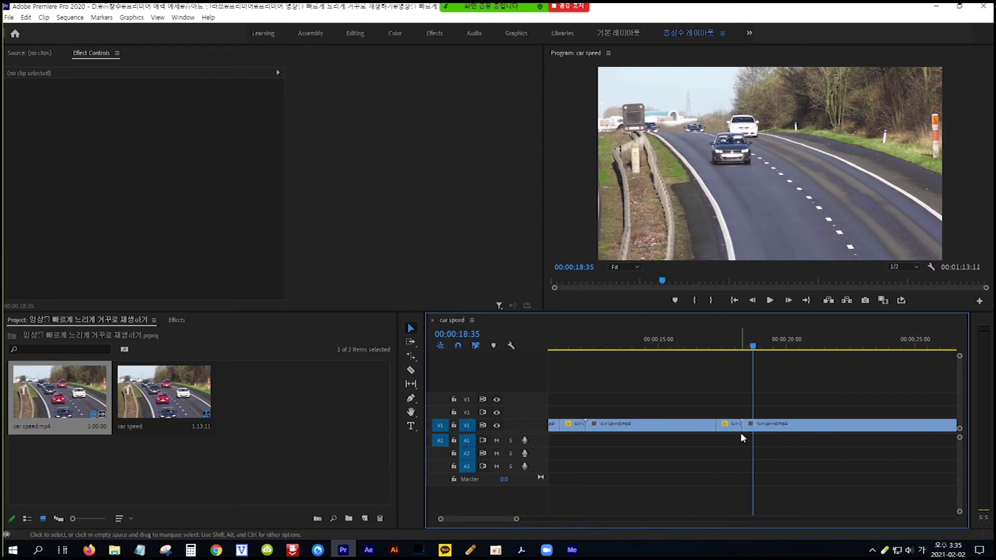
drag(517, 521, 510, 523)
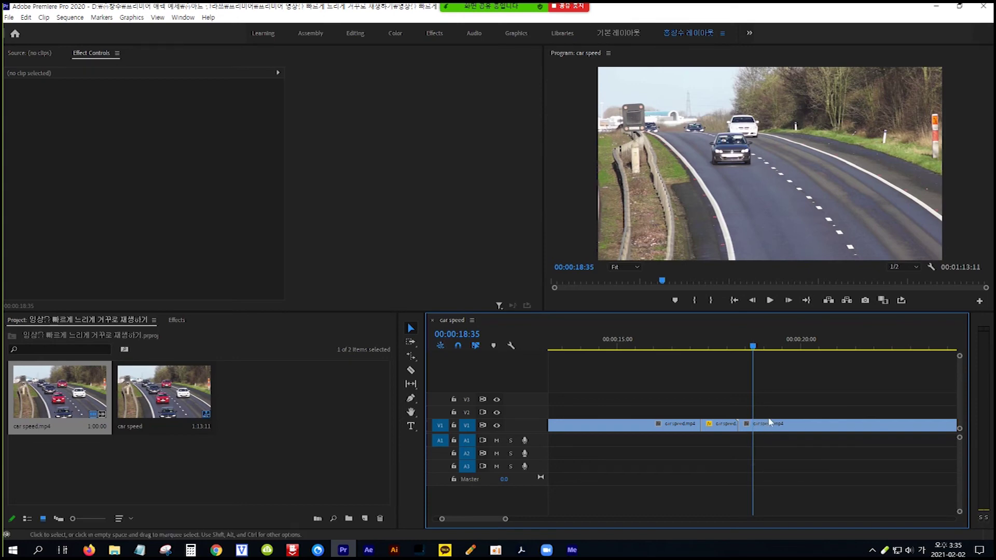
click(796, 425)
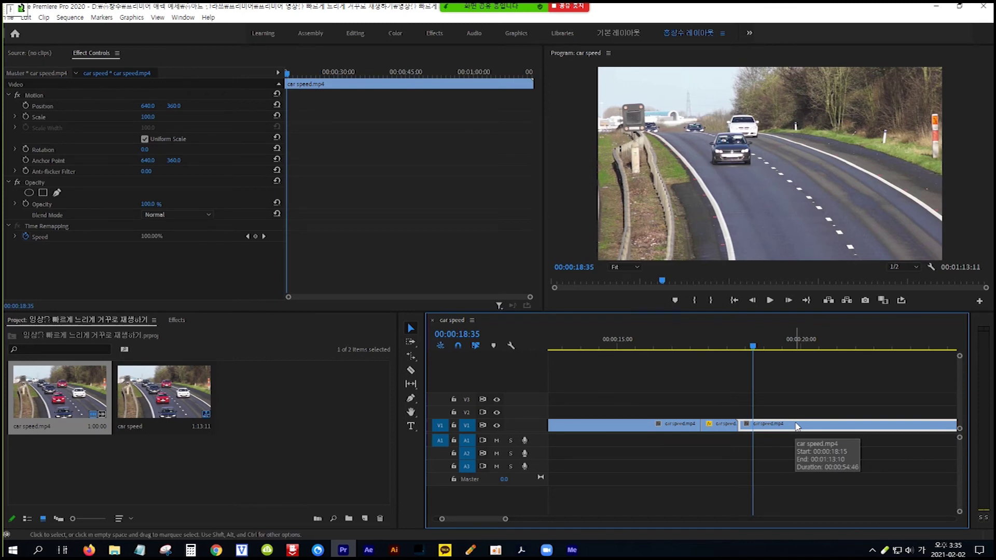
key(ctrl+k)
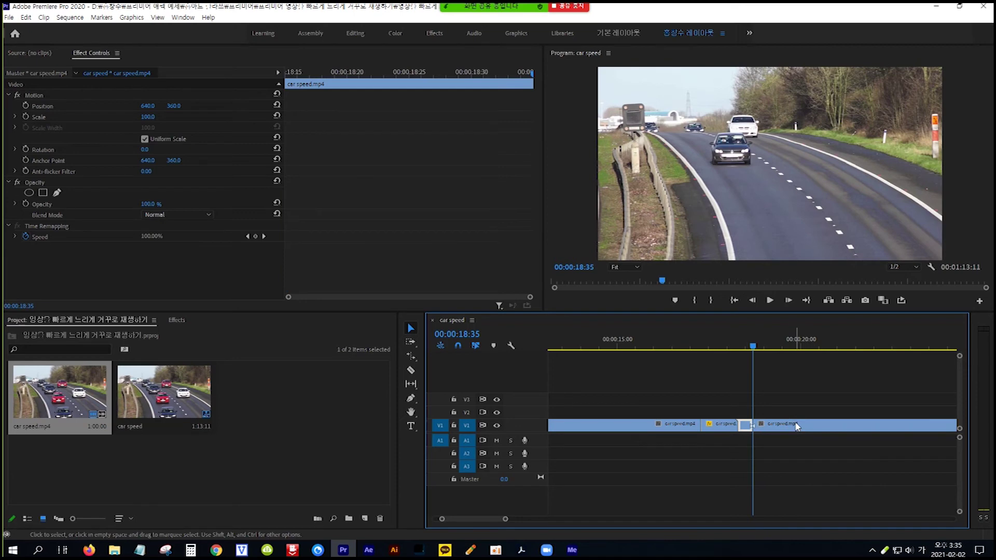
right_click(746, 427)
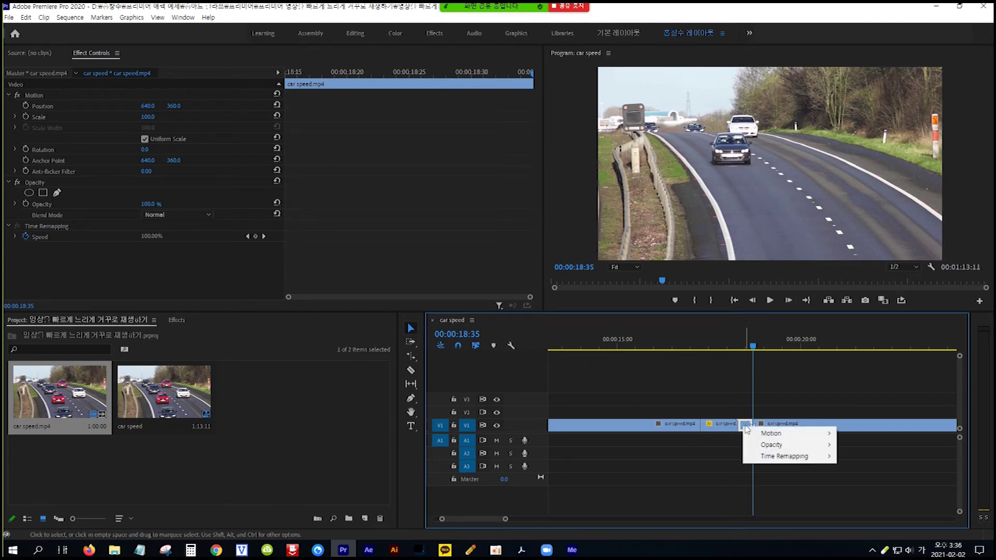
click(739, 425)
right_click(739, 424)
click(745, 426)
click(745, 426)
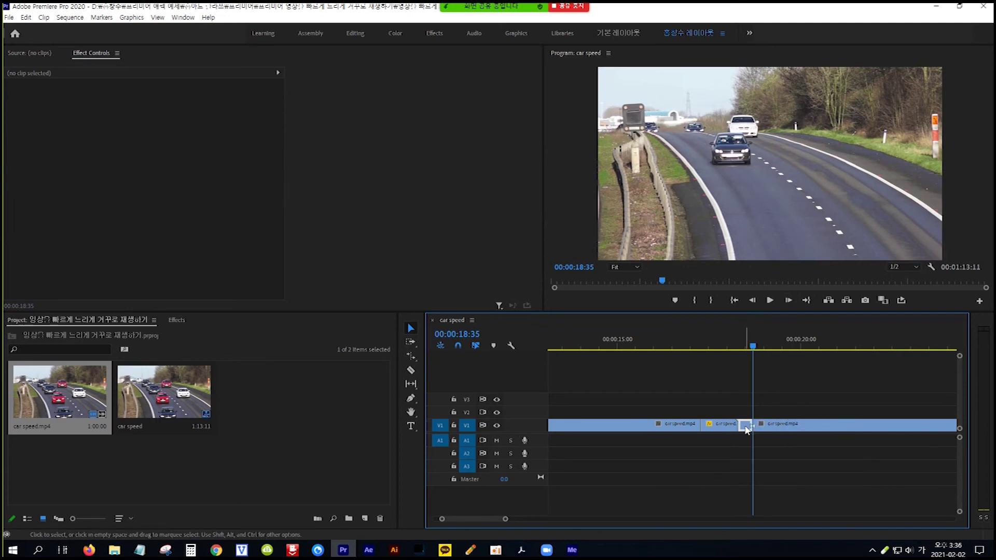
right_click(747, 427)
click(747, 426)
right_click(747, 427)
key(Down)
key(Down)
key(Escape)
Set the short 20-frame segment's speed to 20% with Ripple Edit, Shifting Trailing Clips enabled
key(=)
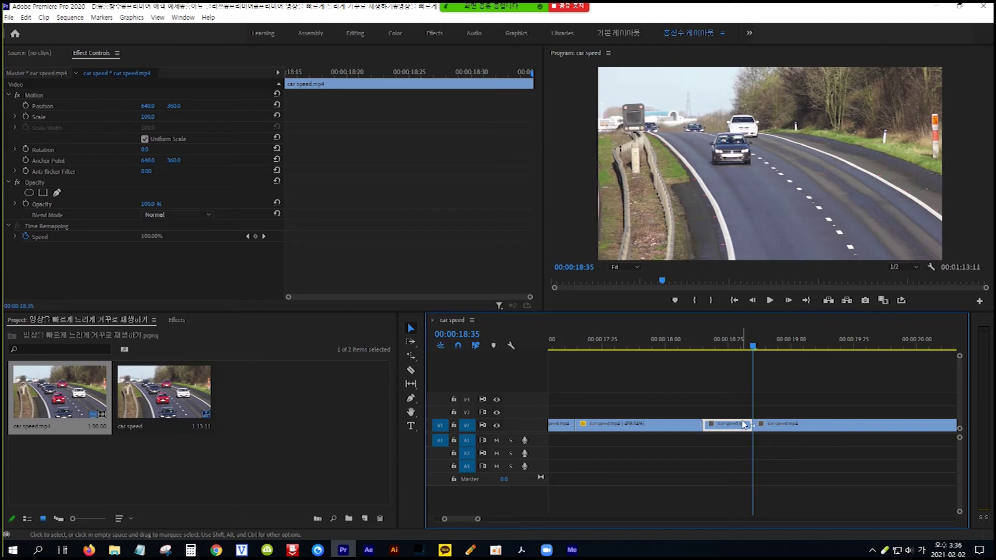
right_click(734, 429)
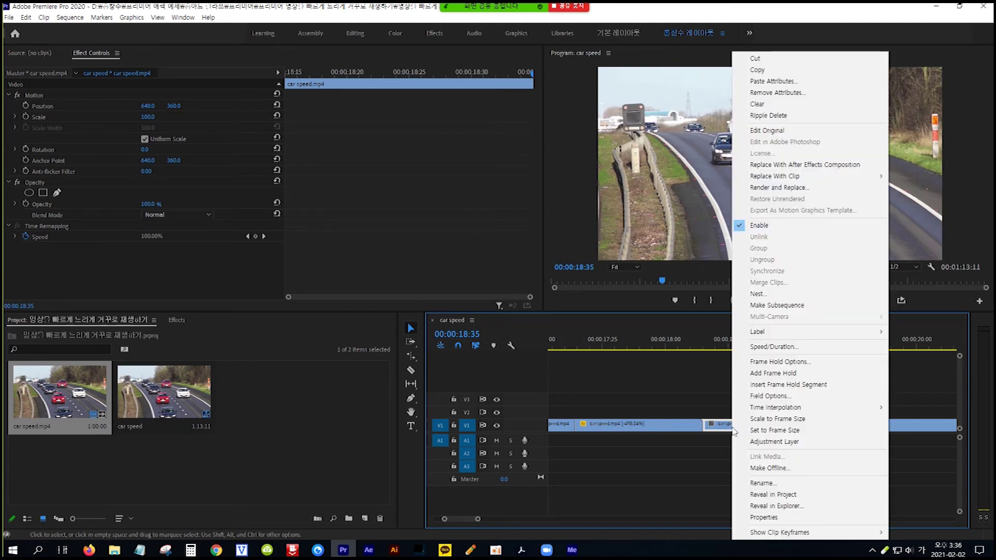
click(778, 348)
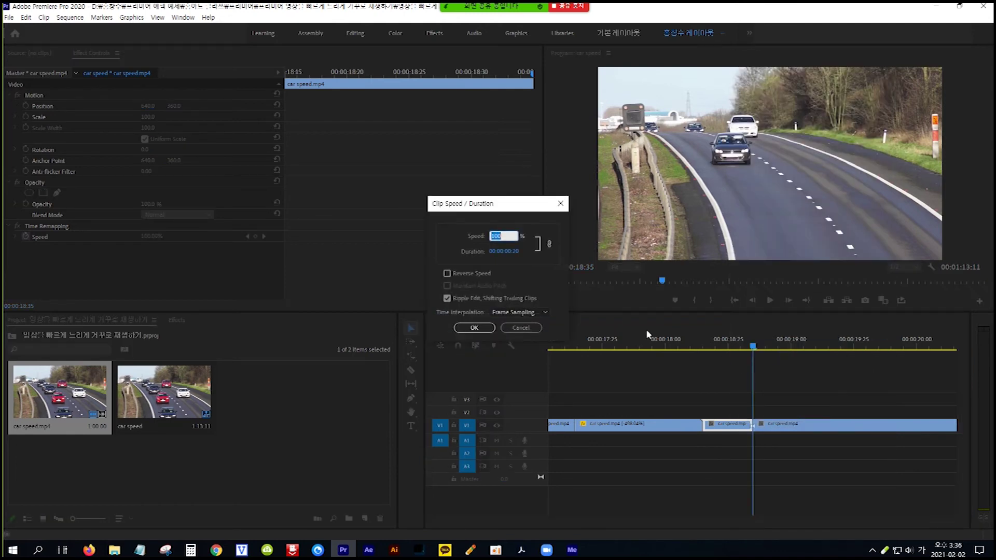
drag(524, 205, 544, 225)
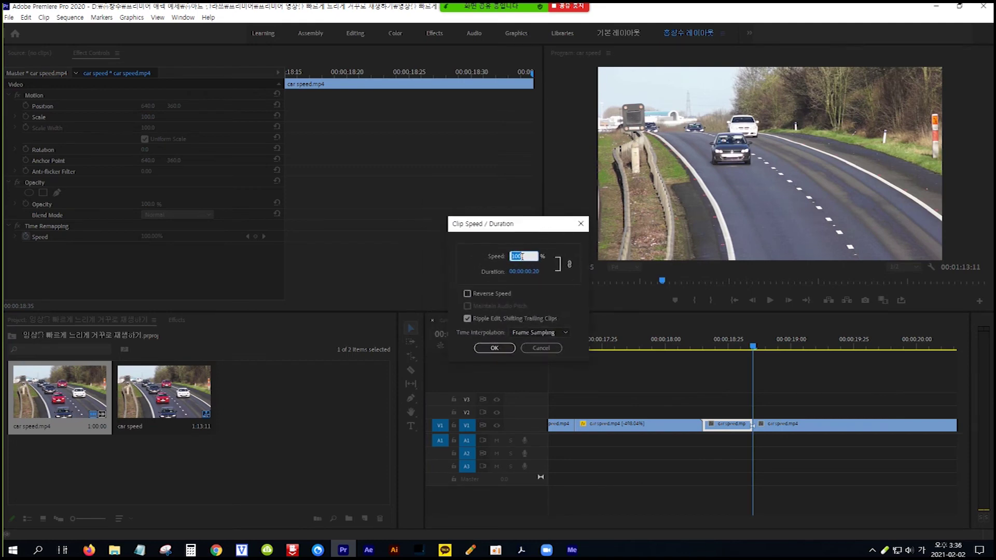
text(20)
click(506, 348)
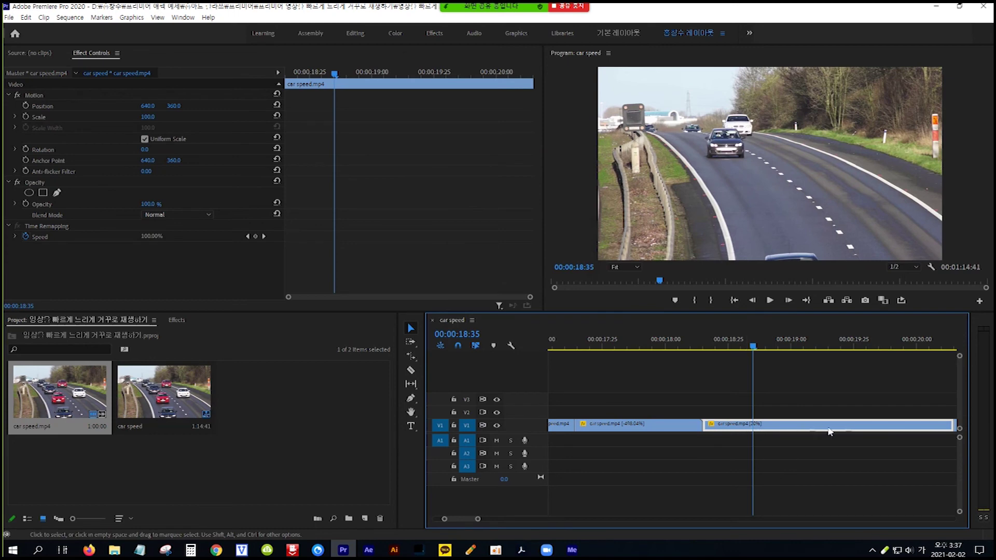
Split the remaining footage at 00:00:25:15, five seconds after the end of the slowed segment
drag(478, 520, 500, 521)
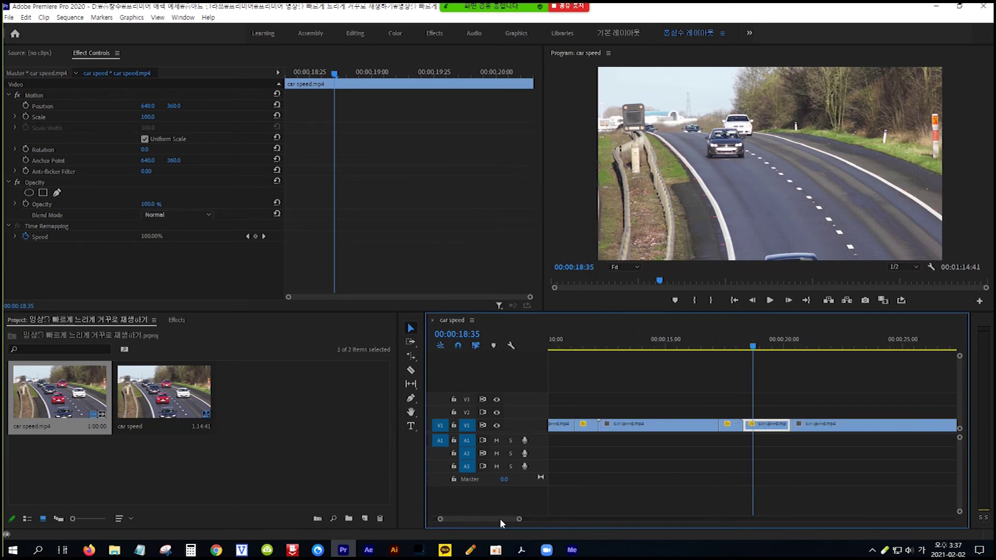
drag(397, 415, 348, 415)
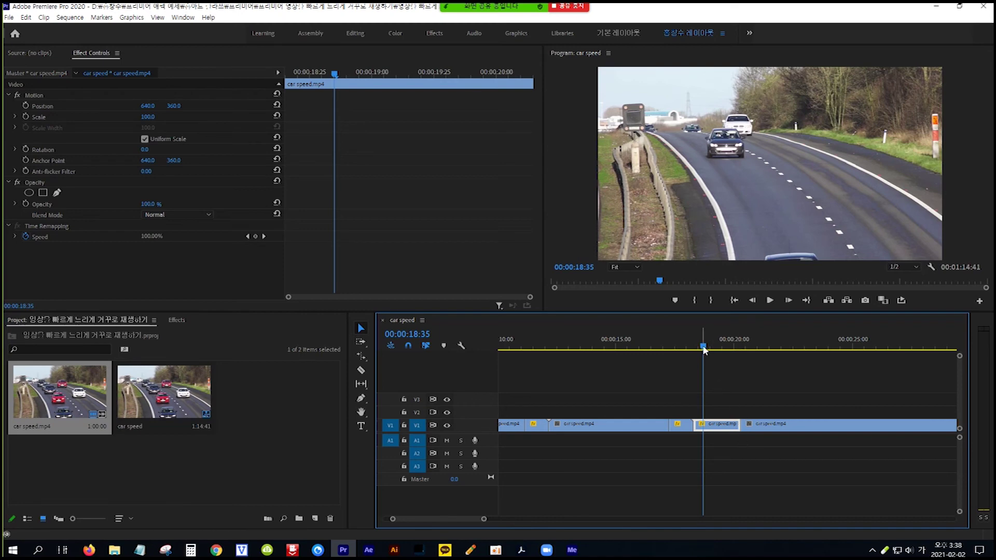
drag(704, 349, 740, 351)
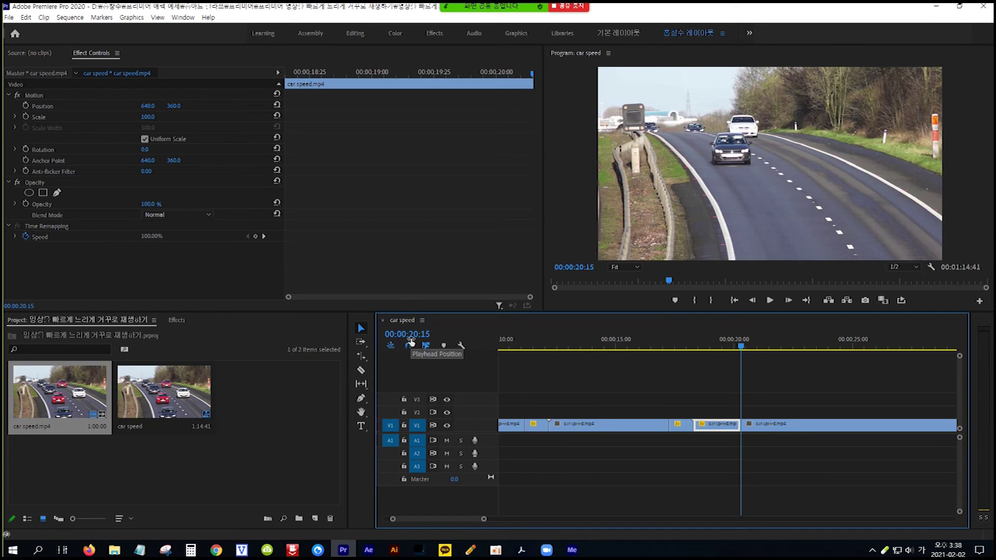
click(413, 336)
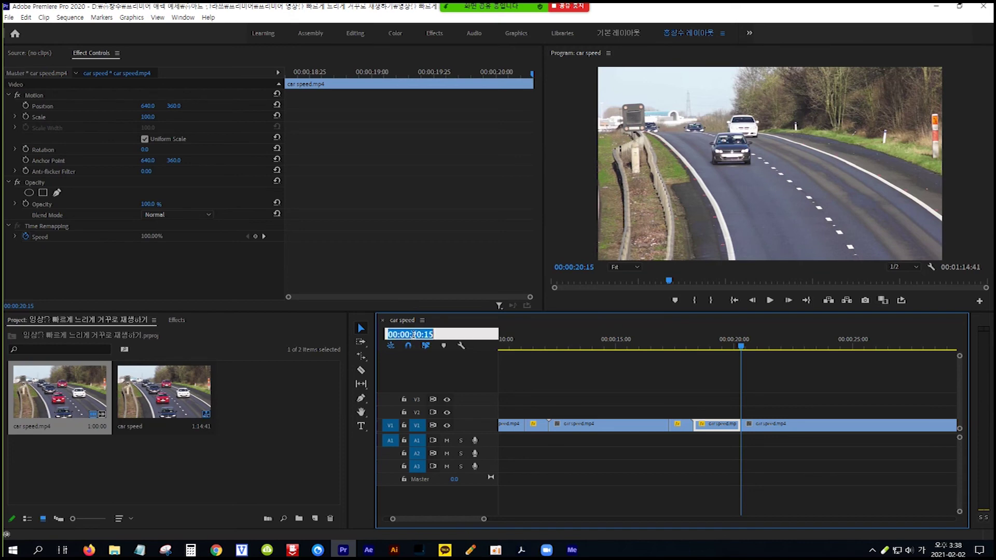
click(419, 334)
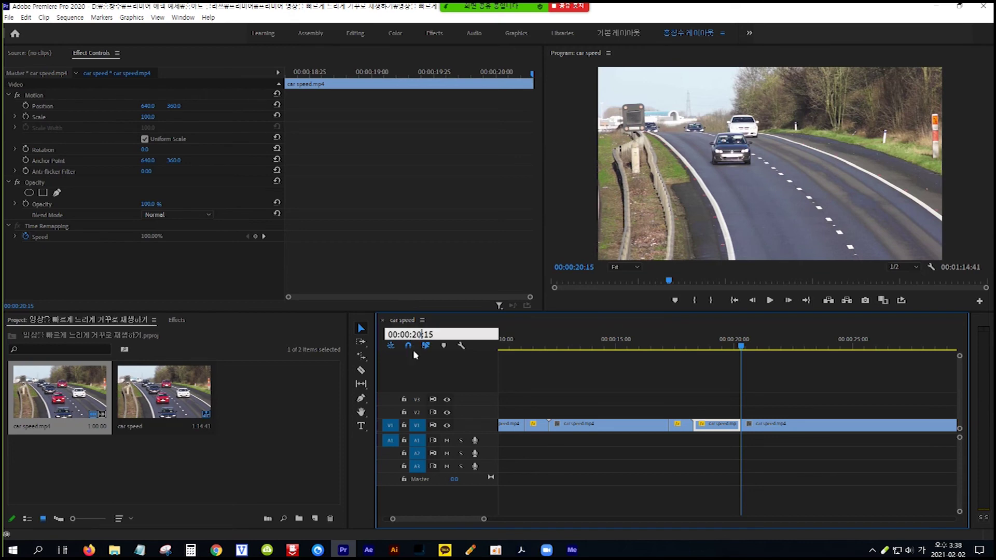
key(BackSpace)
text(5)
key(Return)
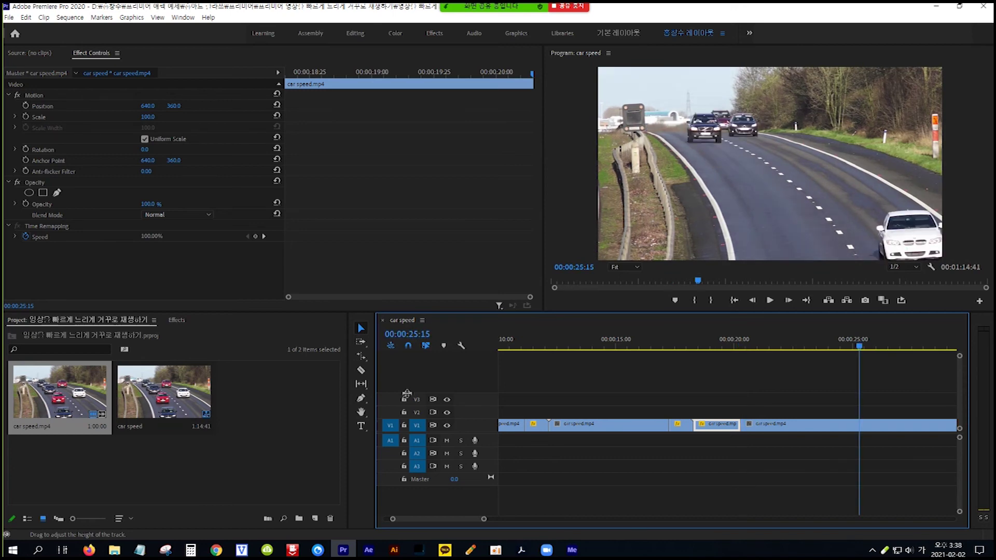
key(minus)
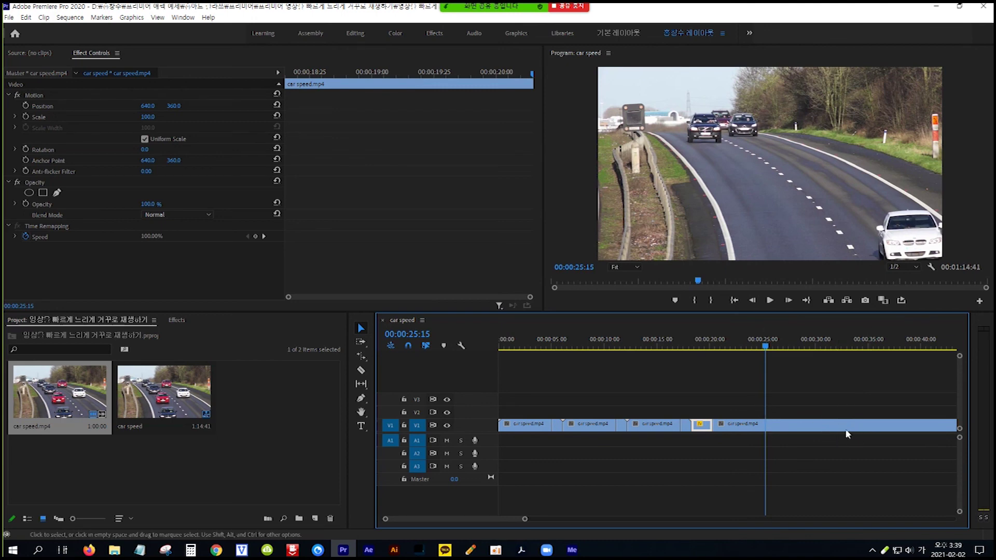
click(803, 427)
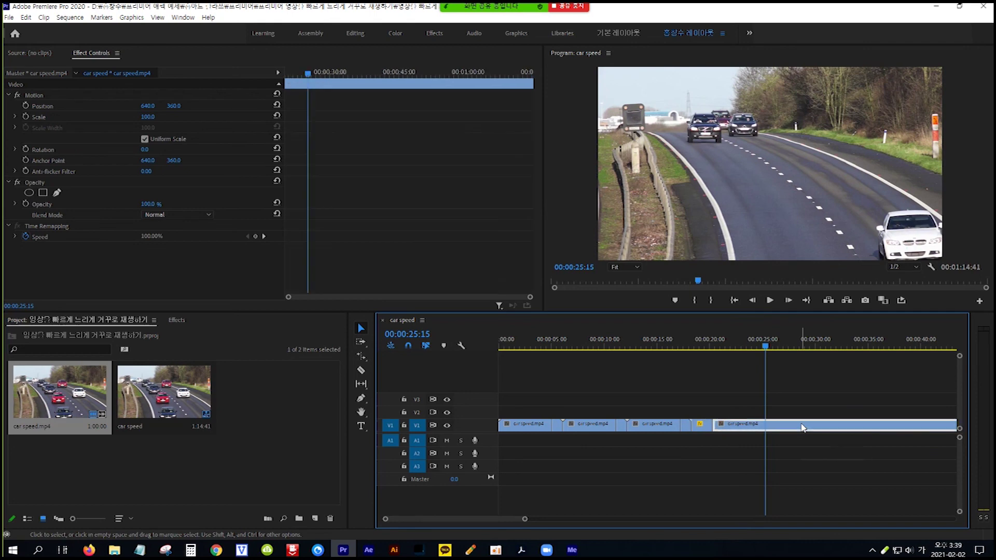
key(shift)
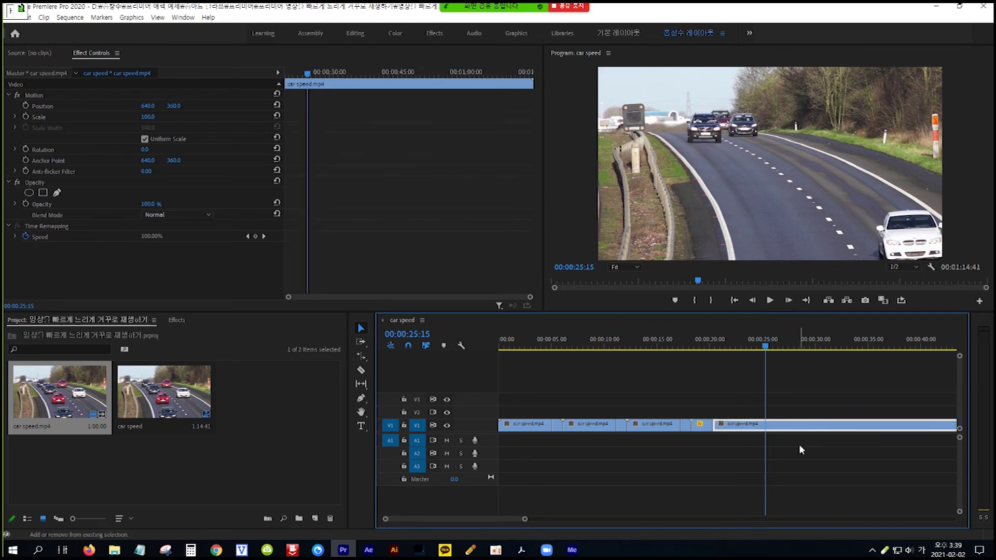
key(ctrl+k)
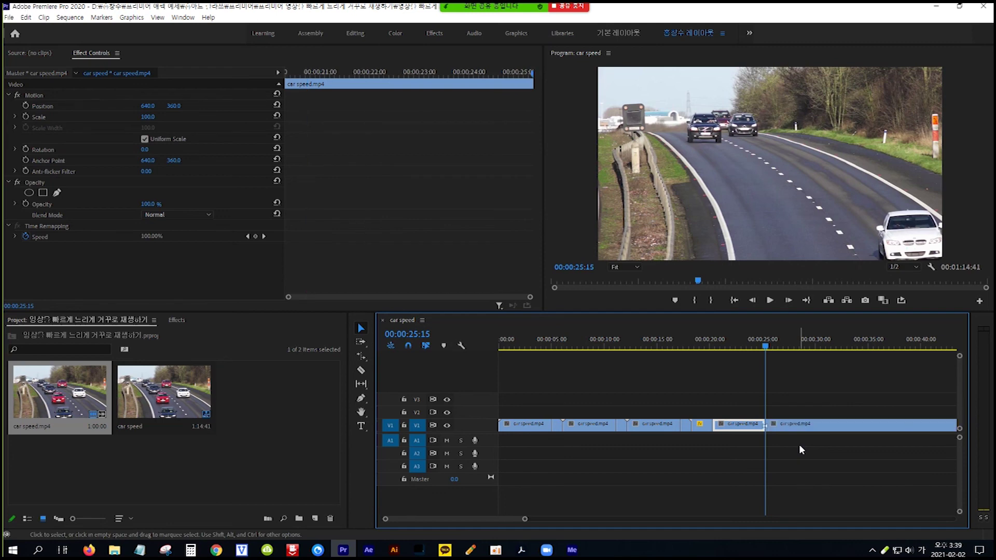
Delete the footage after 00:00:25:15 and step the playhead back one frame
click(823, 426)
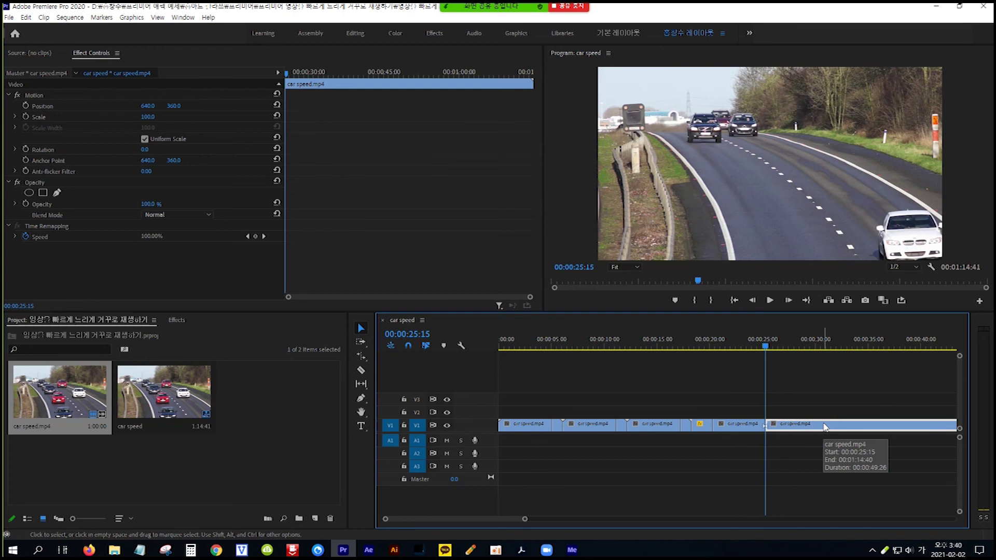
key(Delete)
key(Left)
Set the last five-second segment's speed to 700% with Ripple Edit enabled, and return the playhead to the sequence start
click(746, 424)
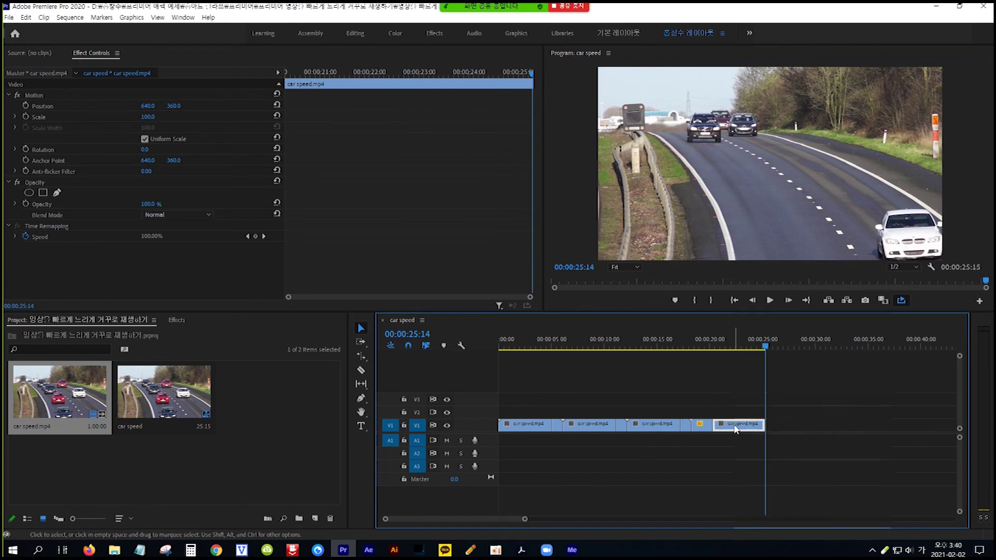
right_click(733, 429)
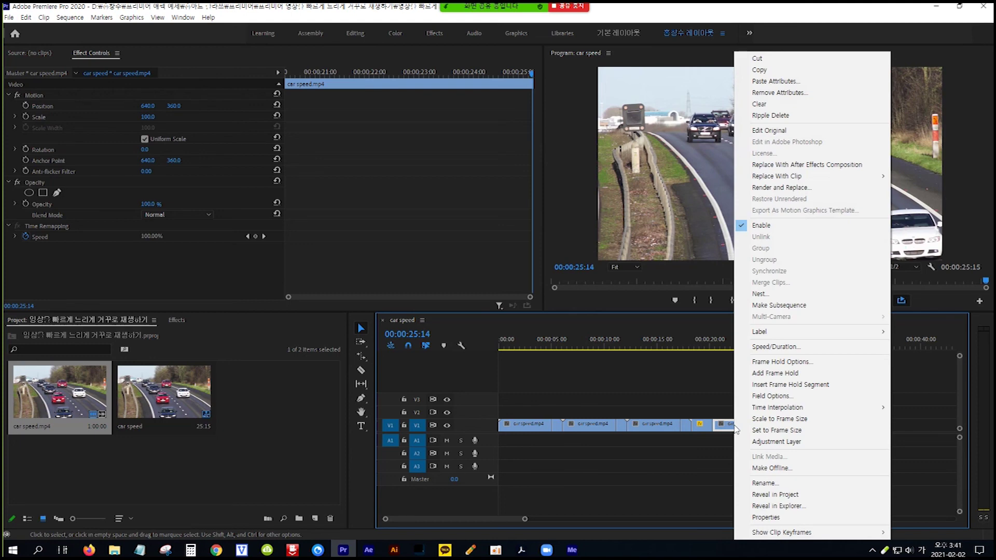
click(801, 347)
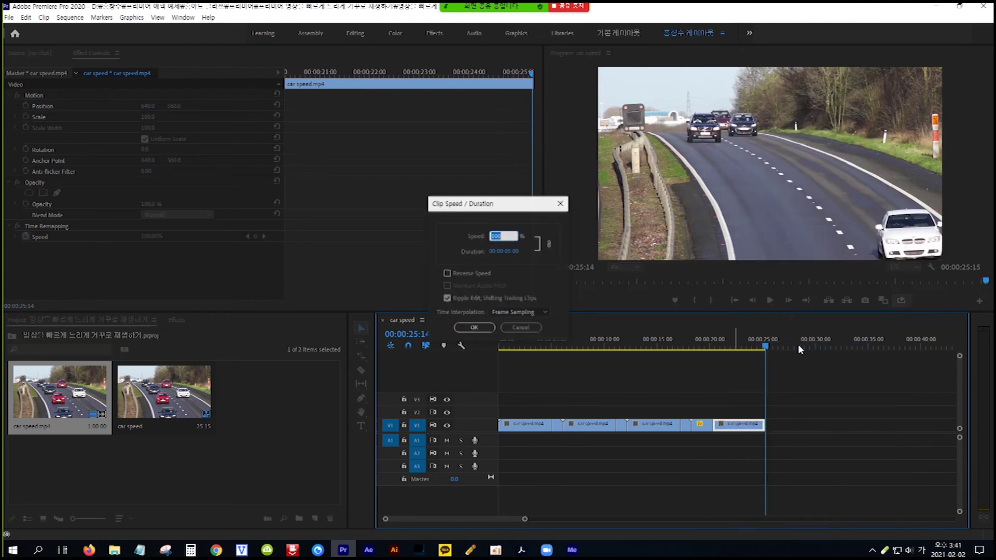
text(15)
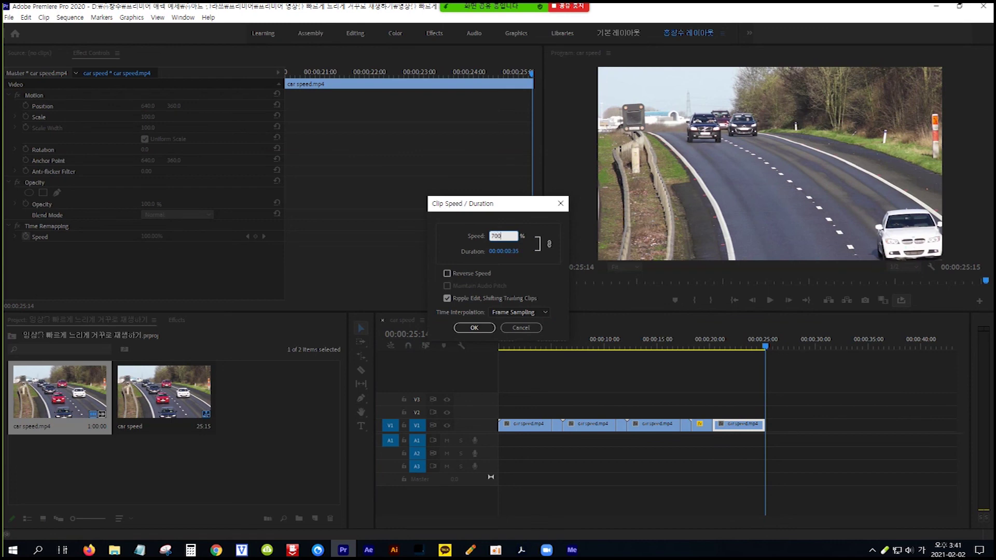
click(474, 328)
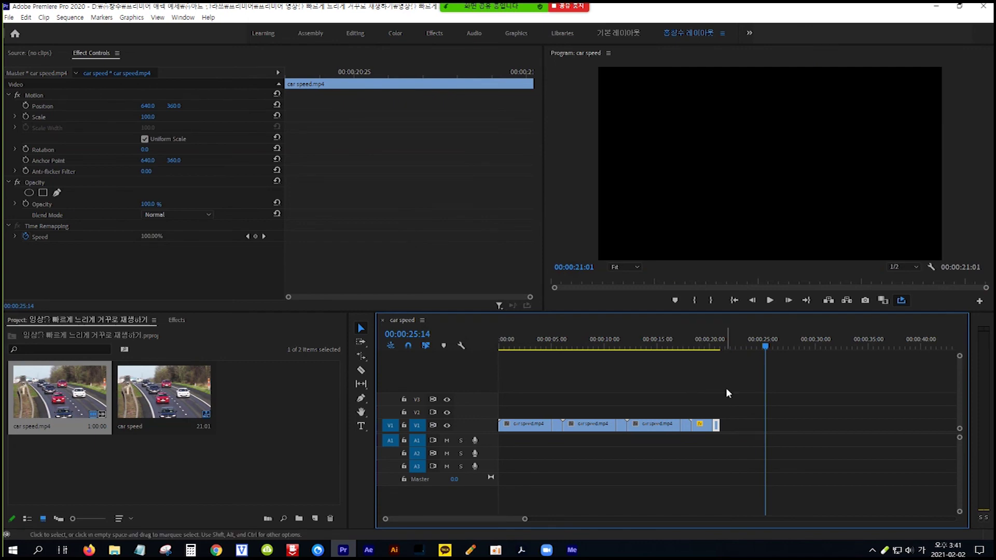
key(Home)
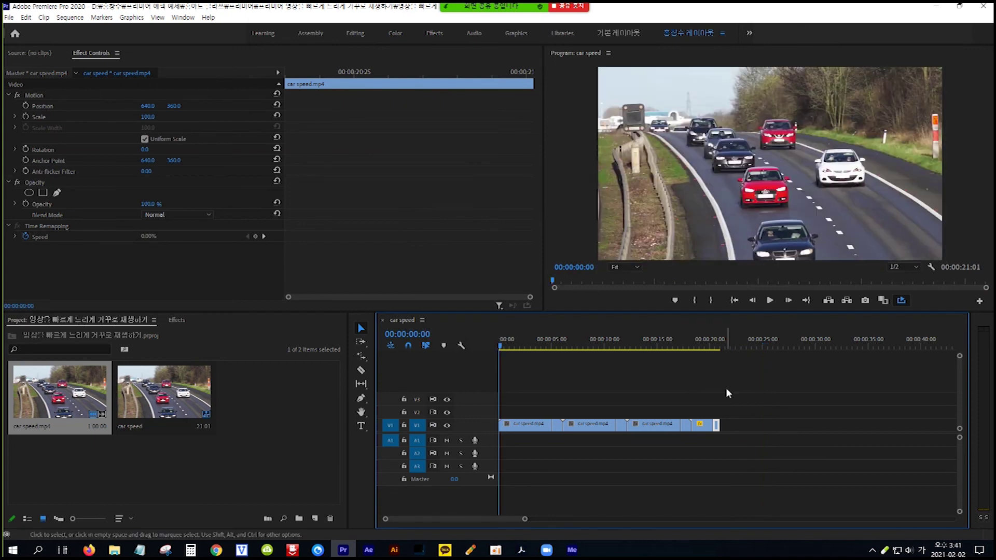